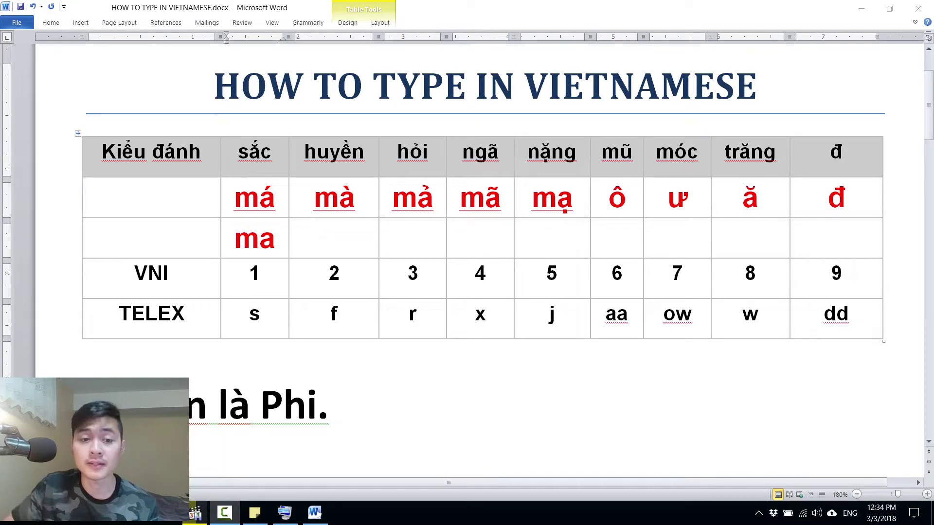
# Delete the text "ma" from the practice cell under sắc in the table
pyautogui.press('BackSpace')
pyautogui.press('BackSpace')
# Expand the UniKey settings, switch the Vietnamese interface option off and on again, and close the settings
pyautogui.click(758, 513)
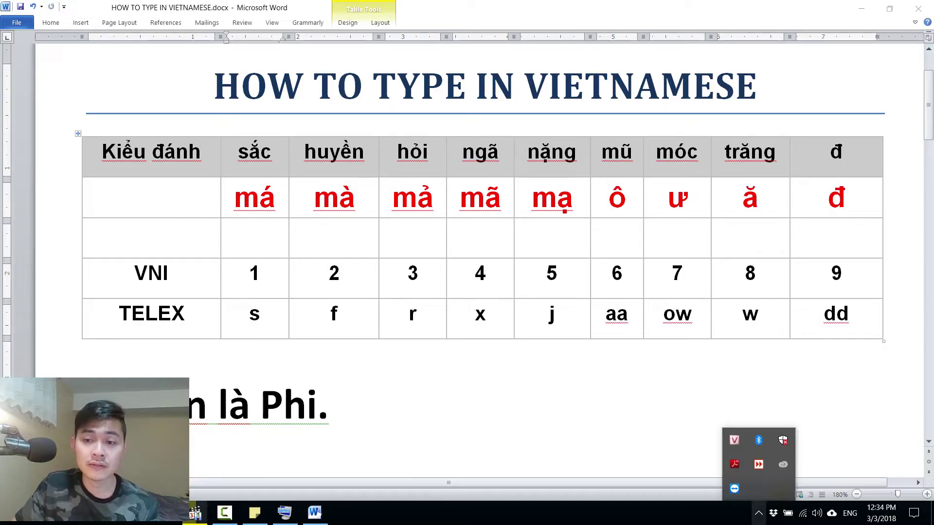
pyautogui.doubleClick(735, 440)
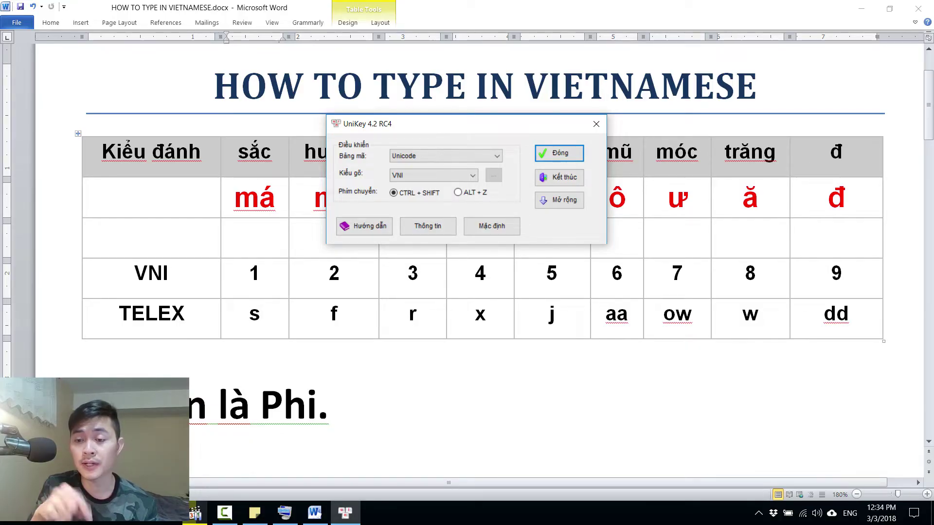
pyautogui.click(560, 200)
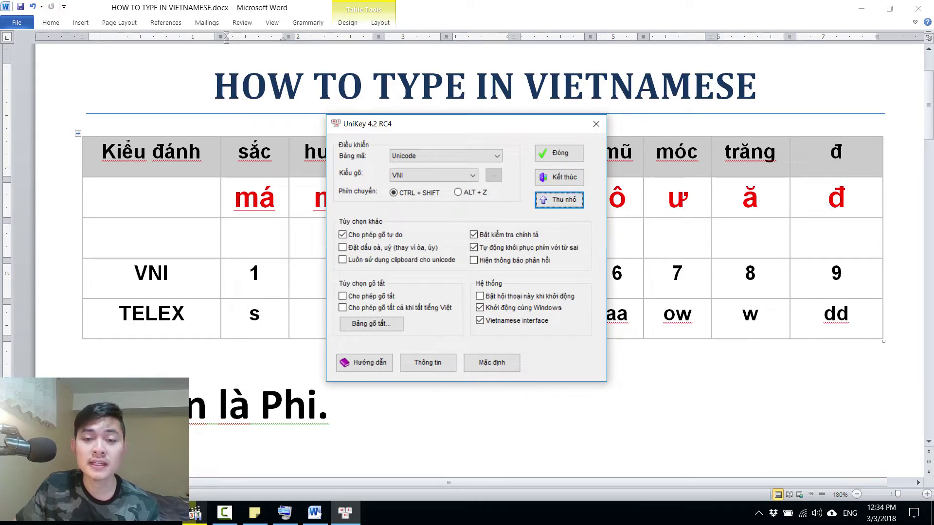
pyautogui.click(480, 320)
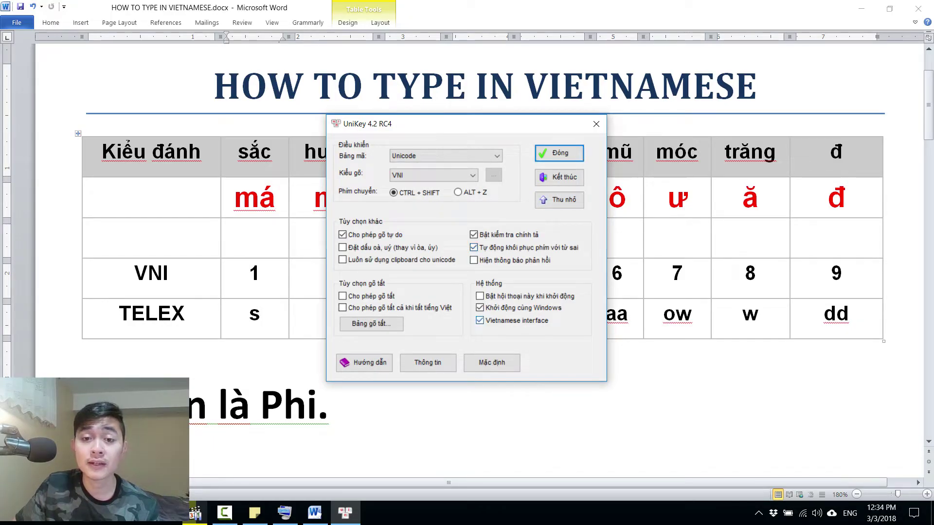
pyautogui.click(480, 320)
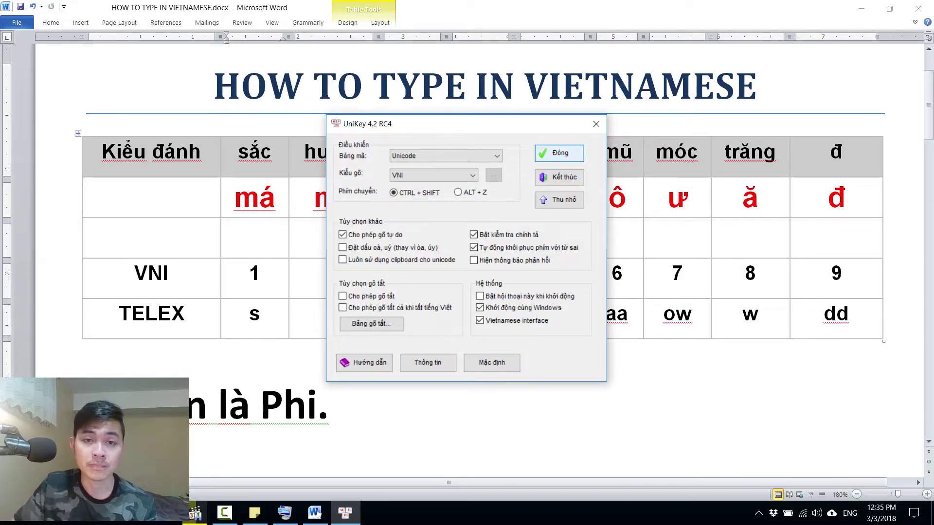
pyautogui.click(559, 153)
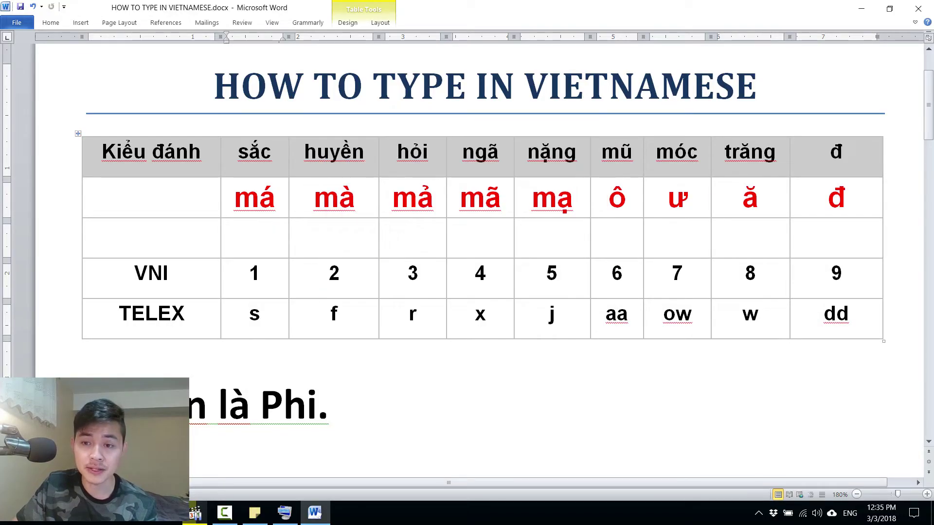
# Highlight the VNI and TELEX rows of the table, and return to the empty practice cell under sắc
pyautogui.click(340, 404)
pyautogui.moveTo(759, 314); pyautogui.dragTo(890, 287)
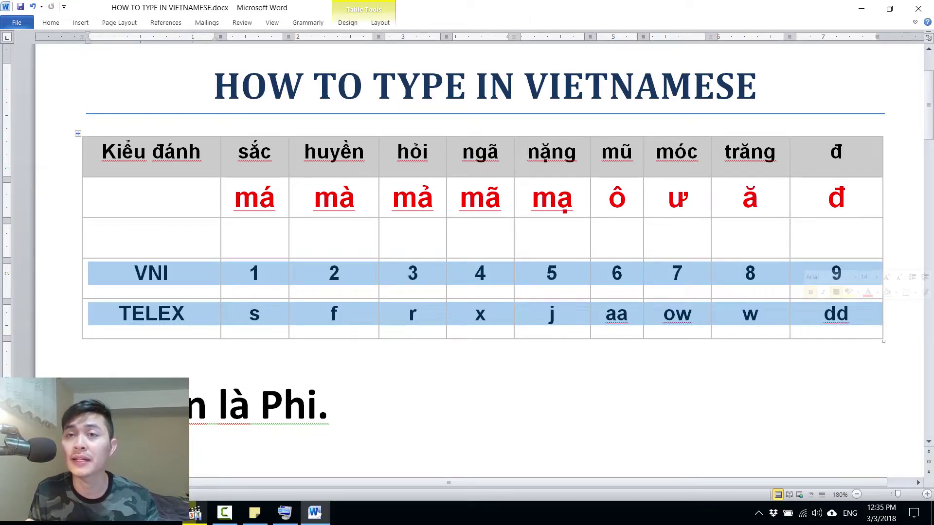
pyautogui.click(255, 238)
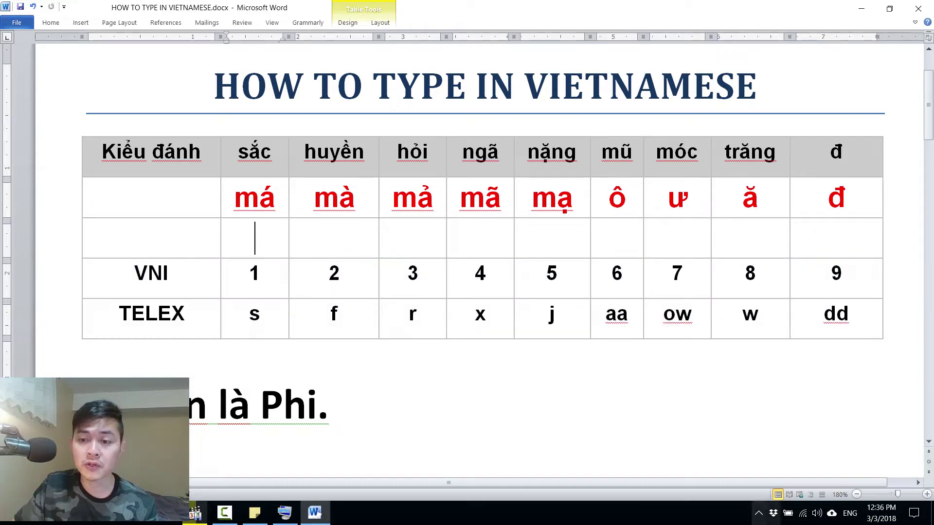
# Check which typing method is chosen among the UniKey typing methods
pyautogui.click(758, 513)
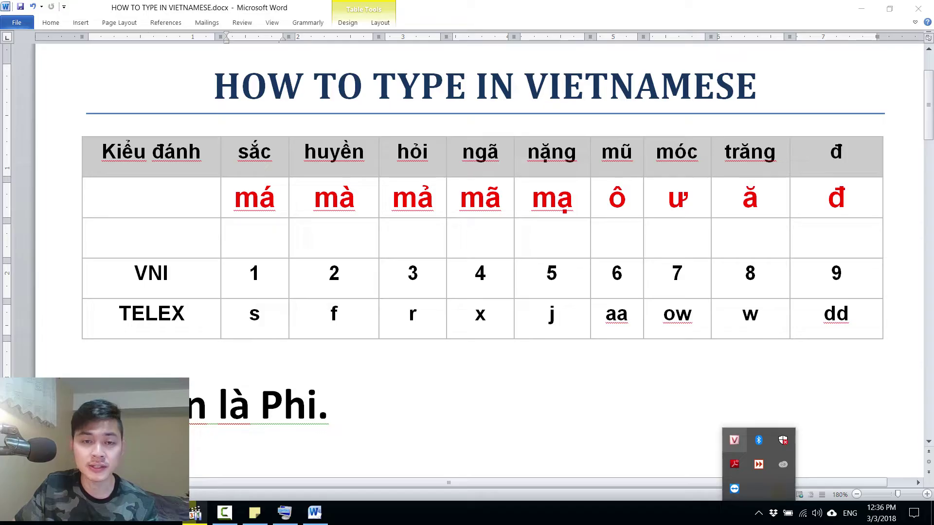
pyautogui.rightClick(734, 439)
pyautogui.moveTo(705, 341)
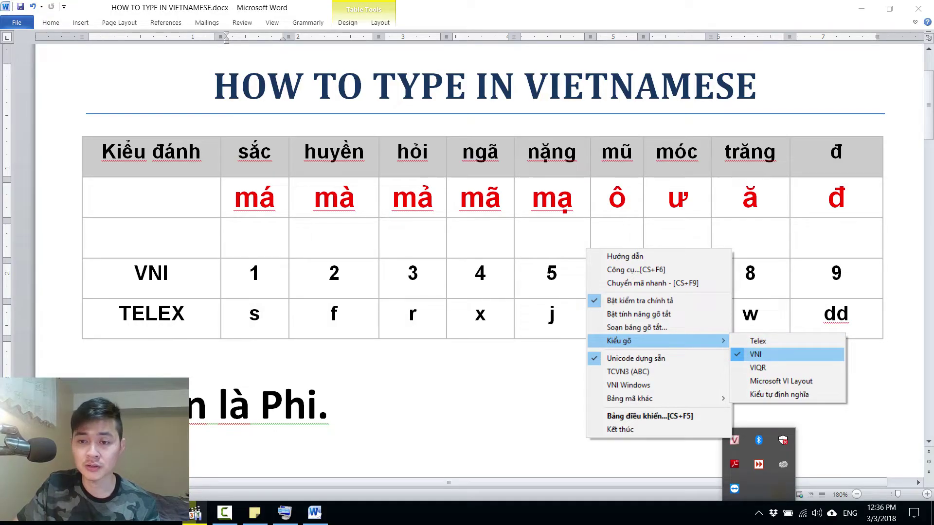
# Enter má under sắc and mà under huyền in the empty practice row, using the VNI codes
pyautogui.click(254, 238)
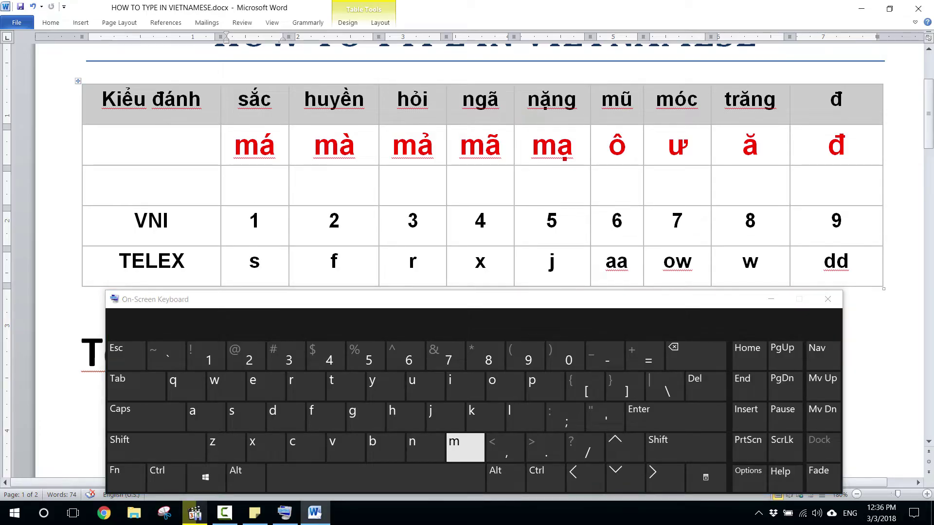
pyautogui.click(465, 447)
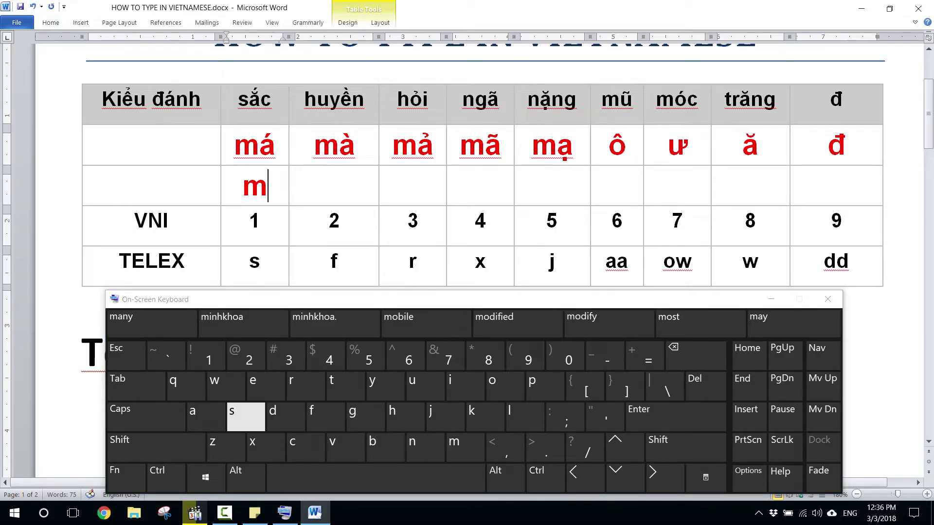
pyautogui.click(206, 417)
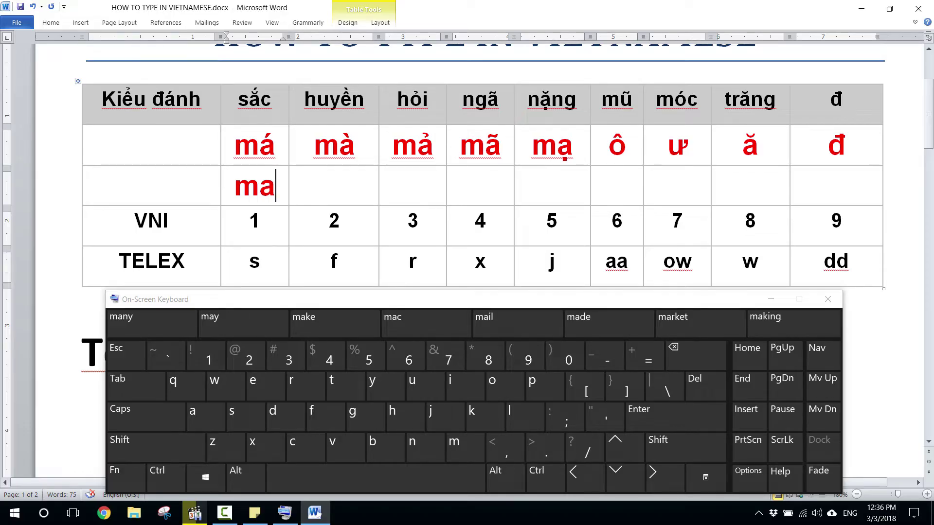
pyautogui.click(206, 356)
pyautogui.click(334, 187)
pyautogui.click(466, 447)
pyautogui.click(206, 417)
pyautogui.click(245, 356)
# Enter mả under hỏi and mã under ngã in the practice row, using the VNI codes
pyautogui.click(413, 185)
pyautogui.click(465, 448)
pyautogui.click(206, 417)
pyautogui.click(286, 356)
pyautogui.click(481, 187)
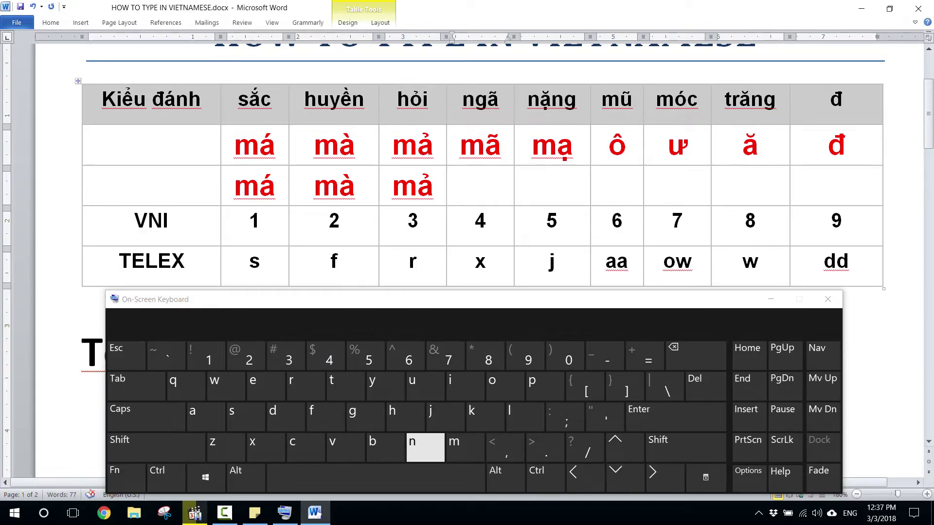
pyautogui.click(465, 447)
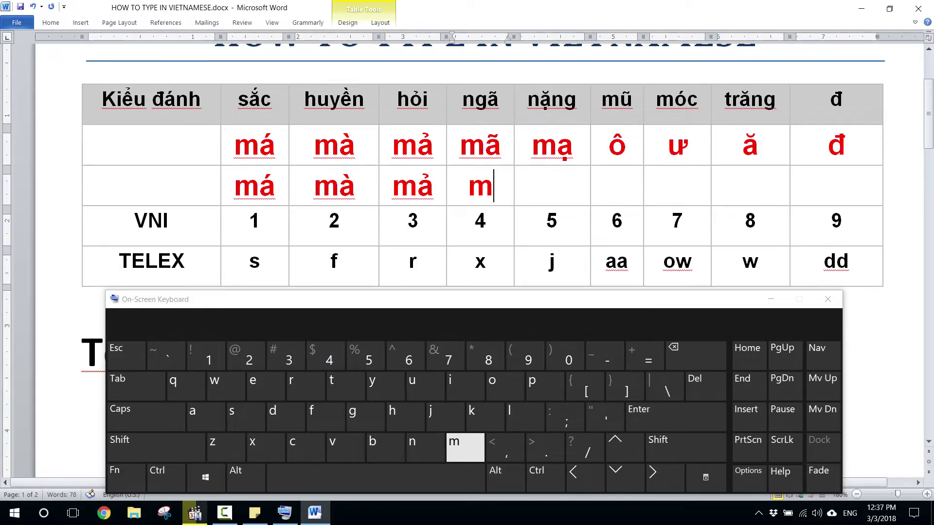
pyautogui.click(205, 417)
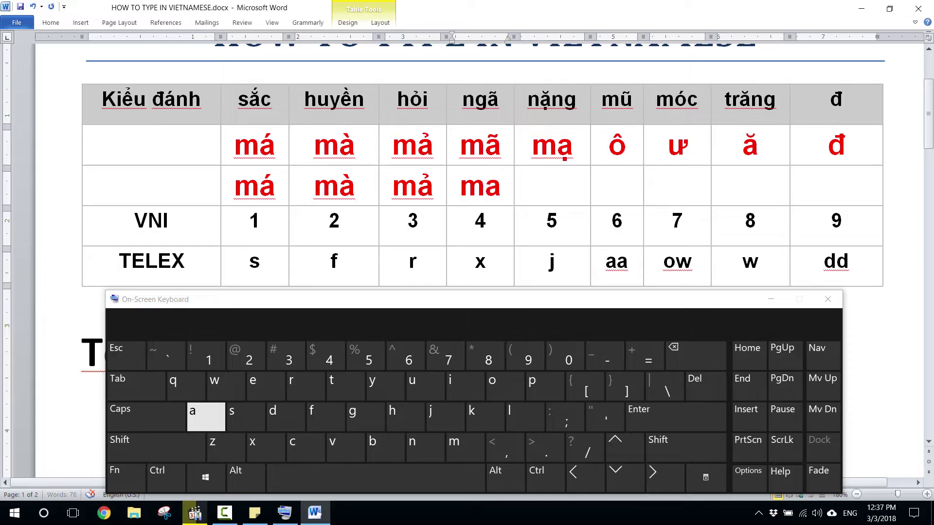
pyautogui.click(326, 356)
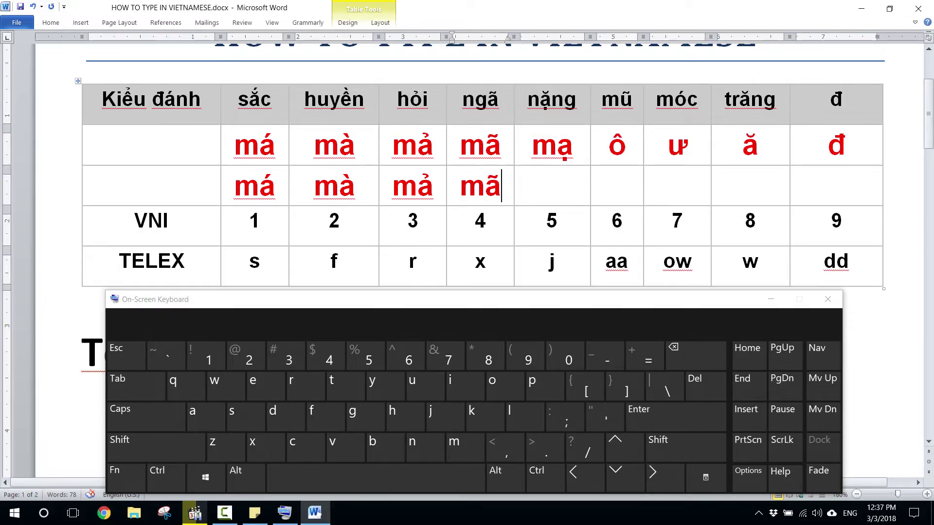
# Enter mạ under nặng and ô under mũ in the practice row, using the VNI codes
pyautogui.click(552, 186)
pyautogui.click(465, 448)
pyautogui.click(206, 416)
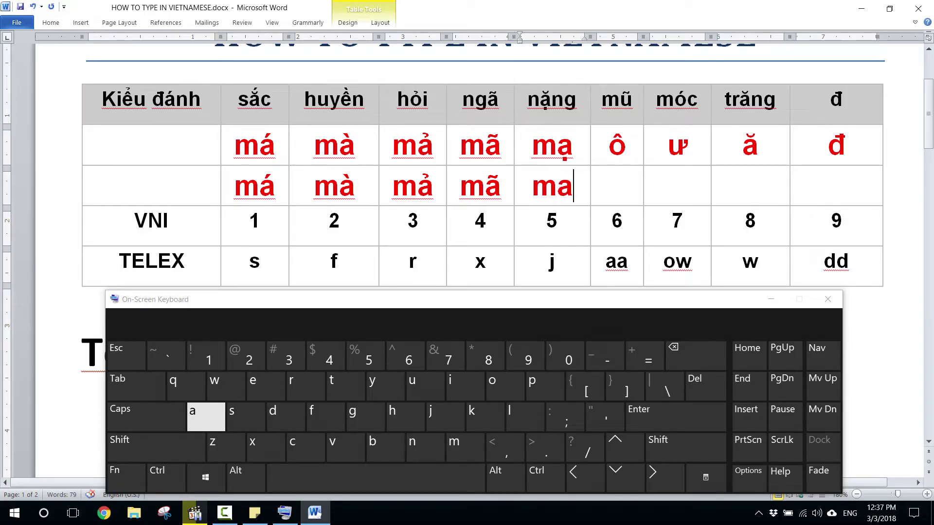
pyautogui.click(366, 356)
pyautogui.click(617, 186)
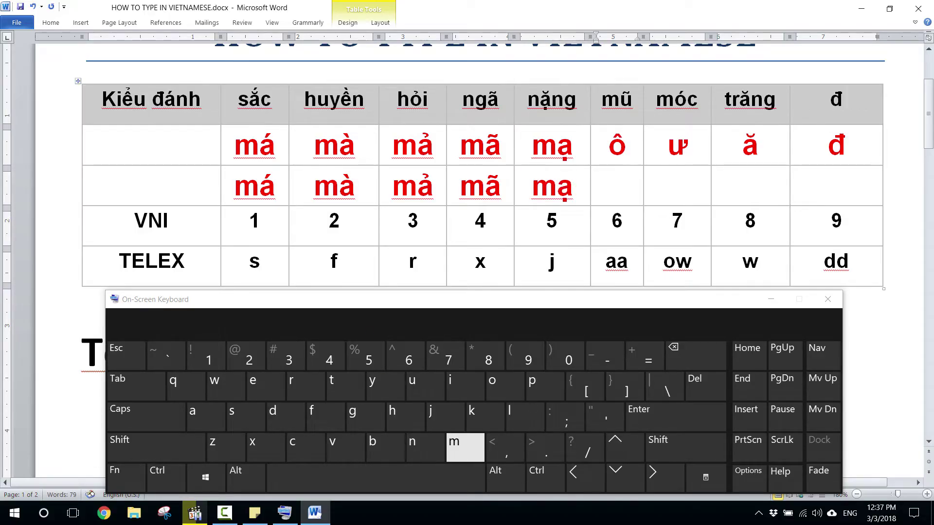
pyautogui.click(466, 448)
pyautogui.click(696, 356)
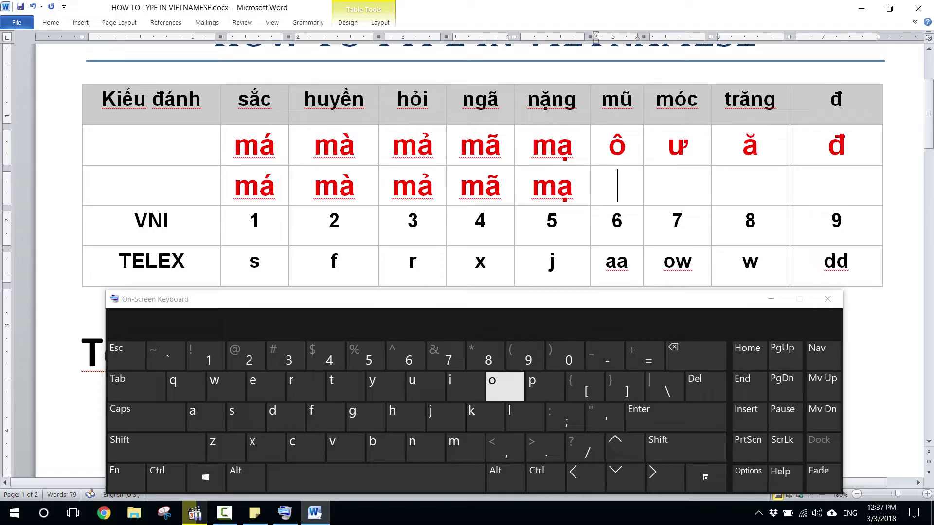
pyautogui.click(505, 387)
pyautogui.click(406, 356)
# Fill the practice cells under móc, trăng and đ with ư, ă and đ, using the VNI codes
pyautogui.click(677, 186)
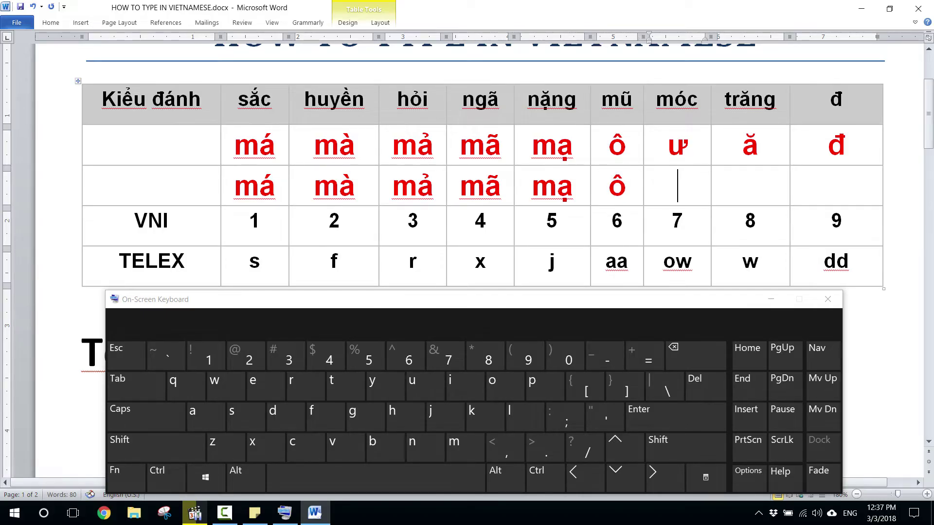
pyautogui.click(426, 386)
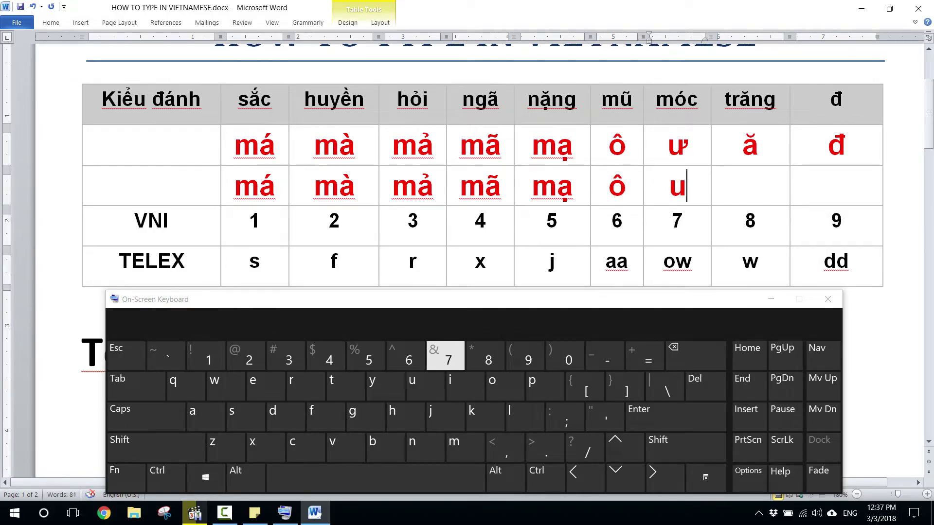
pyautogui.click(445, 356)
pyautogui.click(750, 186)
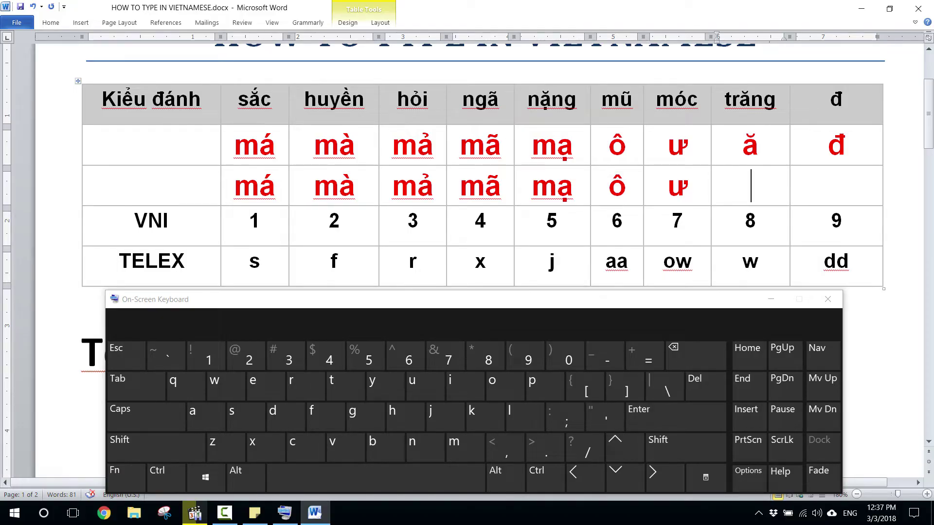
pyautogui.click(206, 418)
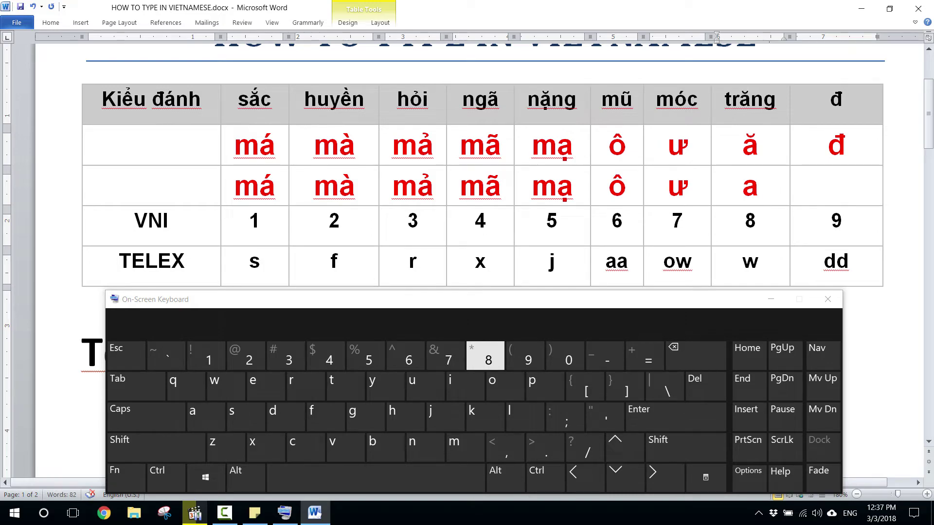
pyautogui.click(836, 186)
pyautogui.click(286, 418)
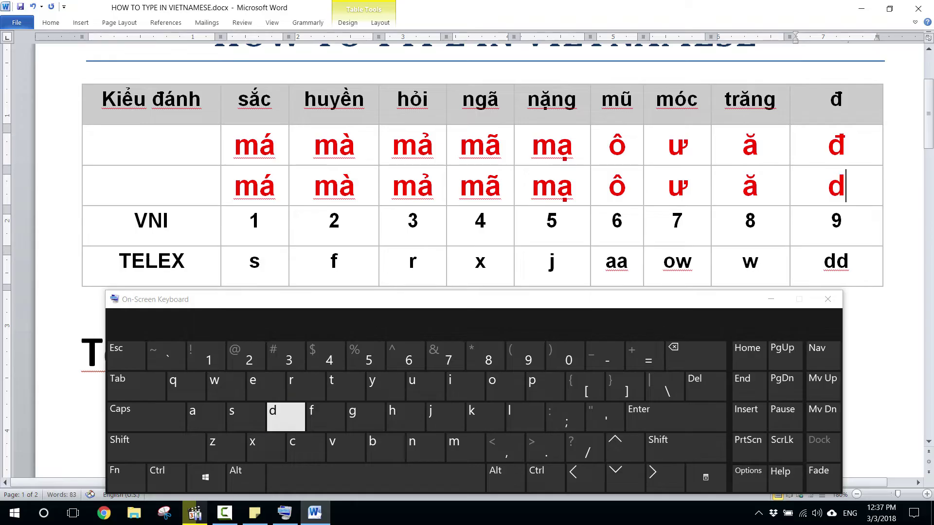
pyautogui.click(526, 360)
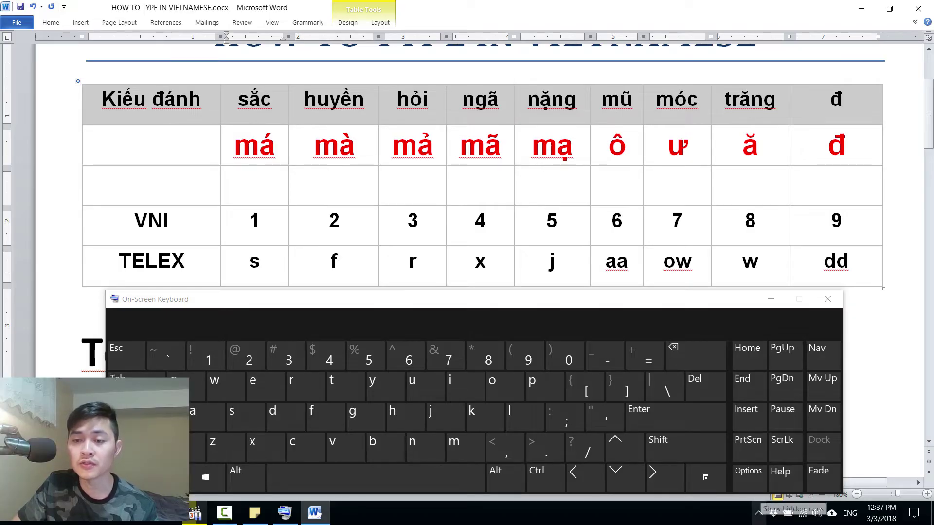
# Minimize the on-screen keyboard and set the UniKey typing method to Telex
pyautogui.click(772, 299)
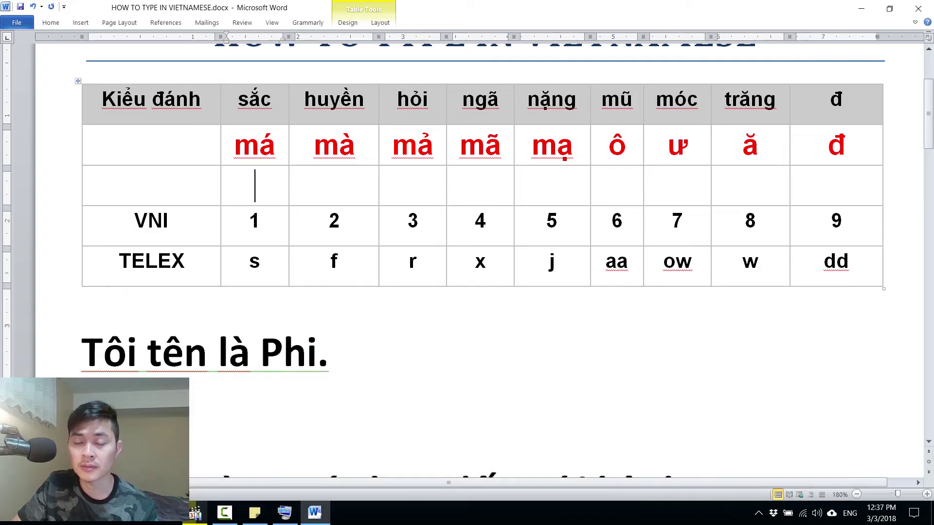
pyautogui.click(759, 514)
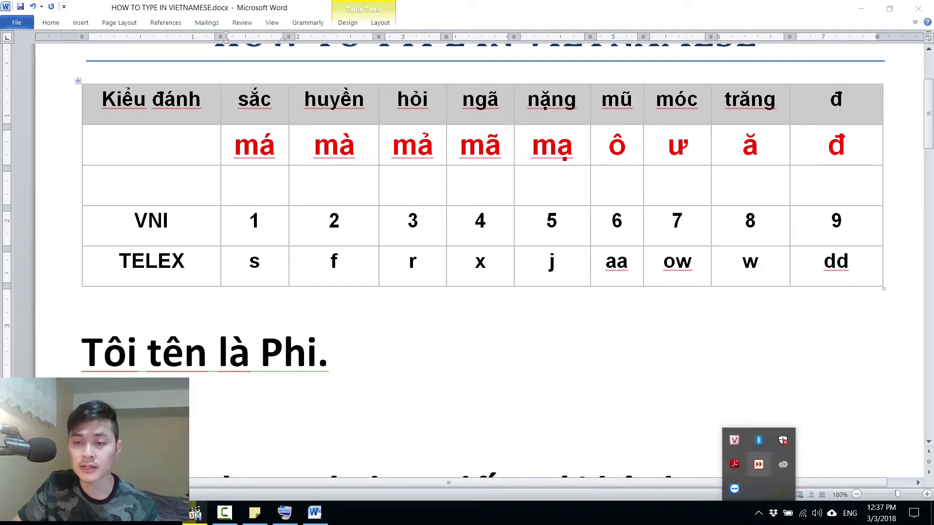
pyautogui.rightClick(735, 440)
pyautogui.moveTo(681, 344)
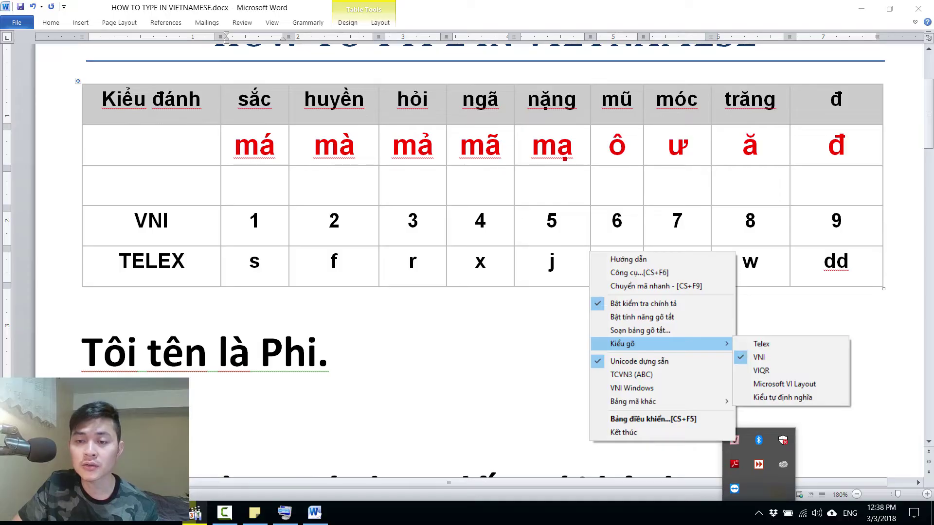
pyautogui.click(761, 344)
pyautogui.doubleClick(735, 440)
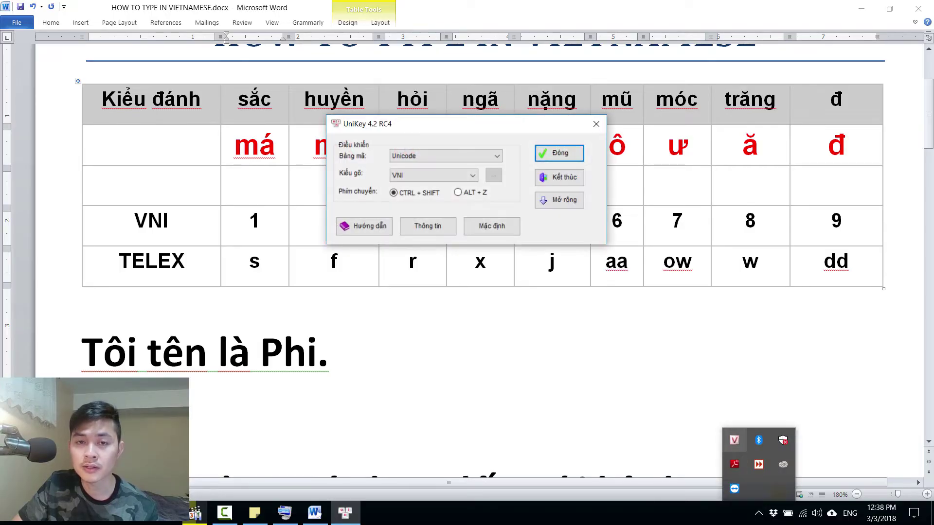
pyautogui.click(433, 175)
pyautogui.click(399, 187)
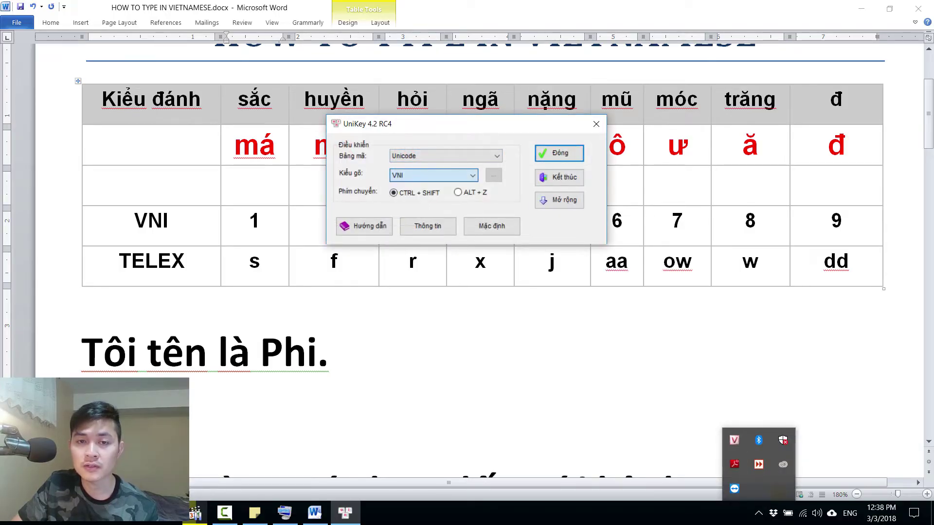
pyautogui.click(559, 152)
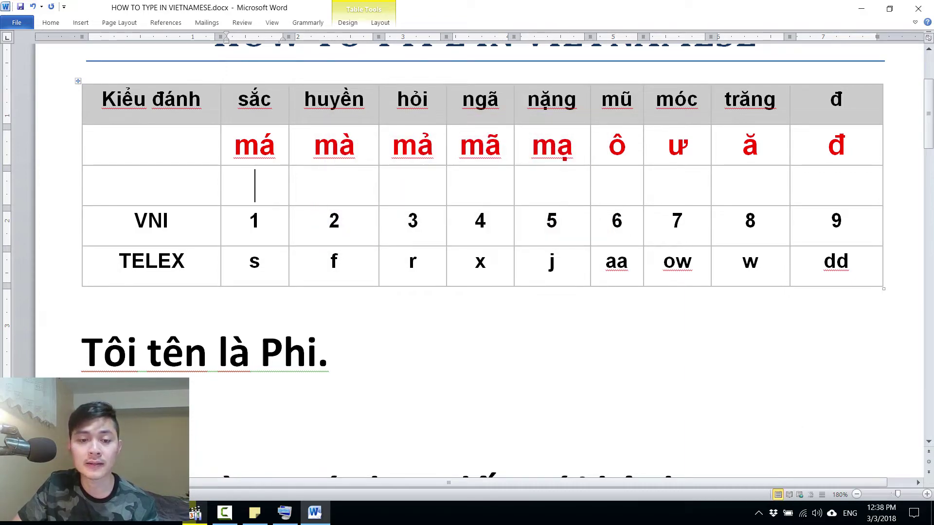
# Restore the on-screen keyboard and enter má in the practice cell under sắc, using the Telex code
pyautogui.click(285, 513)
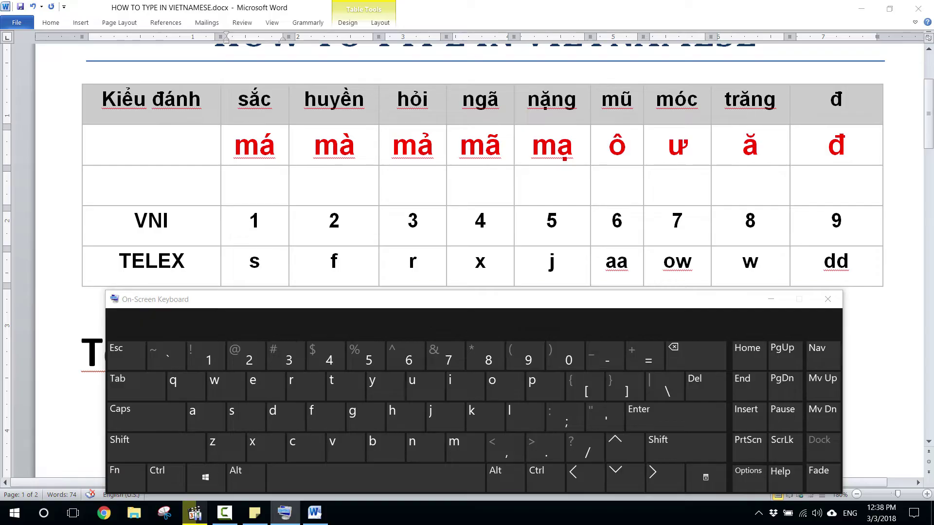
pyautogui.click(466, 437)
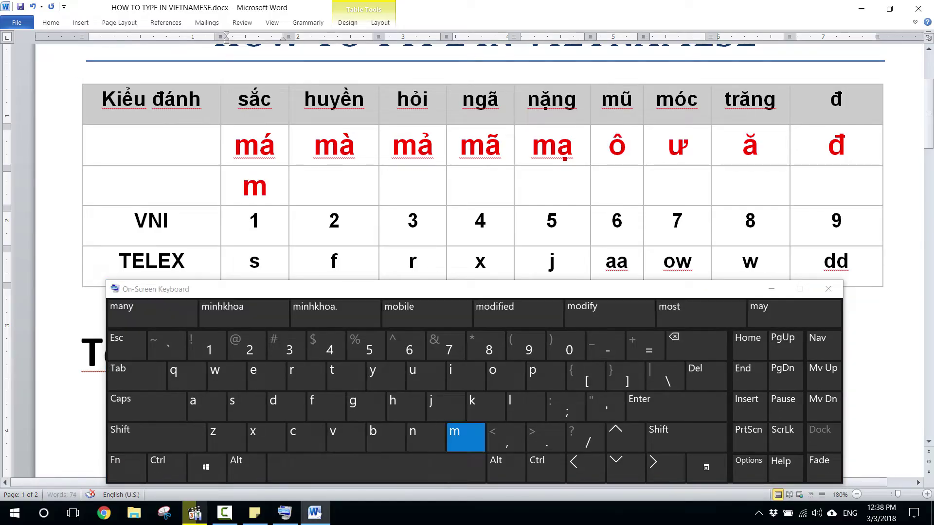
pyautogui.click(207, 407)
pyautogui.click(247, 407)
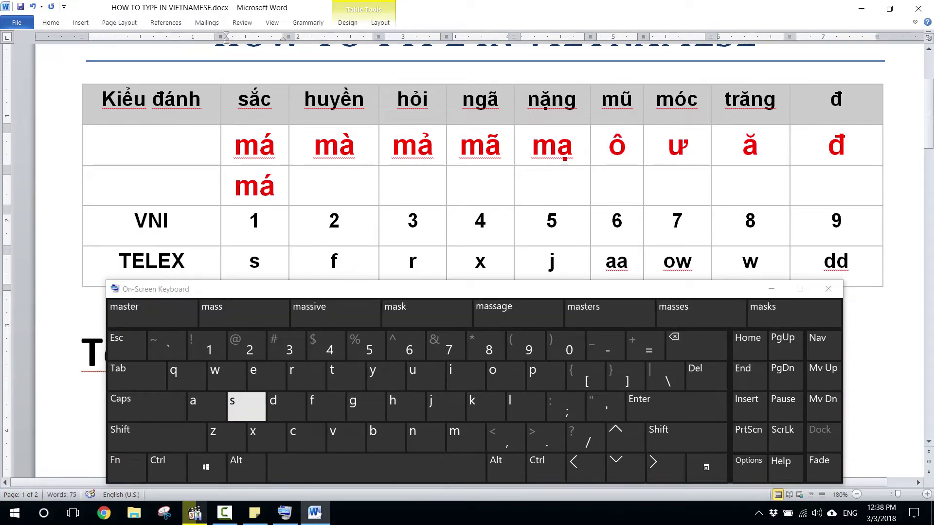
# Fill the second practice row's cells under huyền and hỏi with mà and mả, using the Telex codes
pyautogui.click(334, 186)
pyautogui.click(455, 437)
pyautogui.click(206, 407)
pyautogui.click(326, 407)
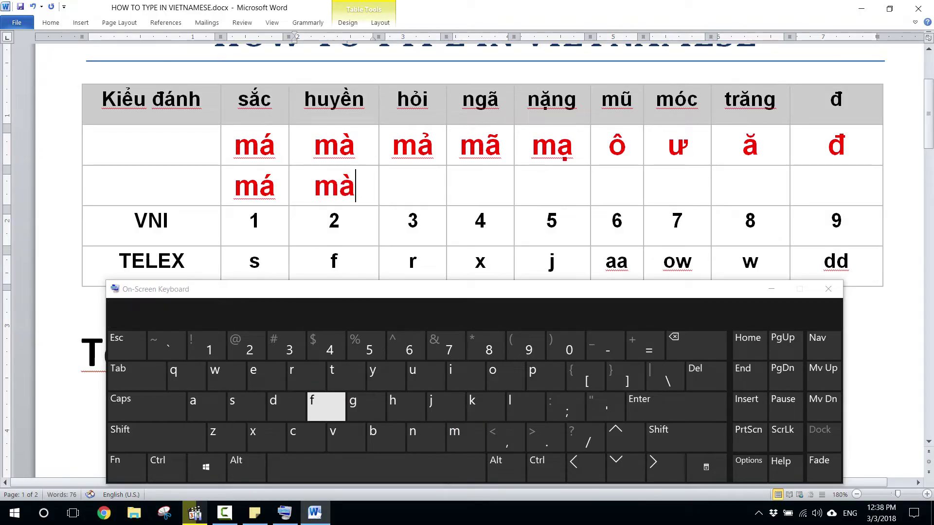
pyautogui.click(412, 187)
pyautogui.click(466, 437)
pyautogui.click(206, 407)
pyautogui.click(306, 376)
# Enter mã under ngã and mạ under nặng in the second practice row, using the Telex codes
pyautogui.click(480, 186)
pyautogui.click(466, 437)
pyautogui.click(206, 407)
pyautogui.click(267, 437)
pyautogui.click(552, 187)
pyautogui.click(466, 437)
pyautogui.click(206, 407)
pyautogui.click(445, 407)
# Try ô with its Telex code in the second practice row's cell under mũ and clear the cell
pyautogui.click(617, 187)
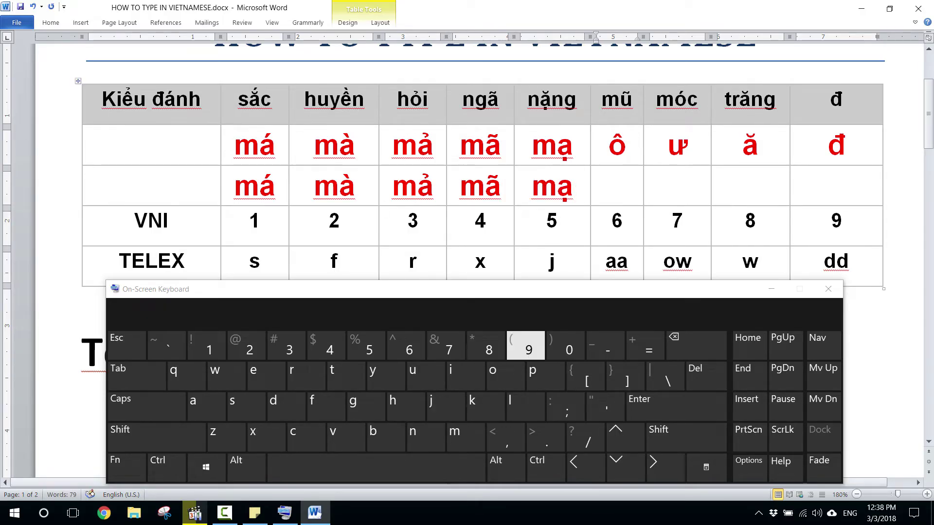
pyautogui.click(506, 376)
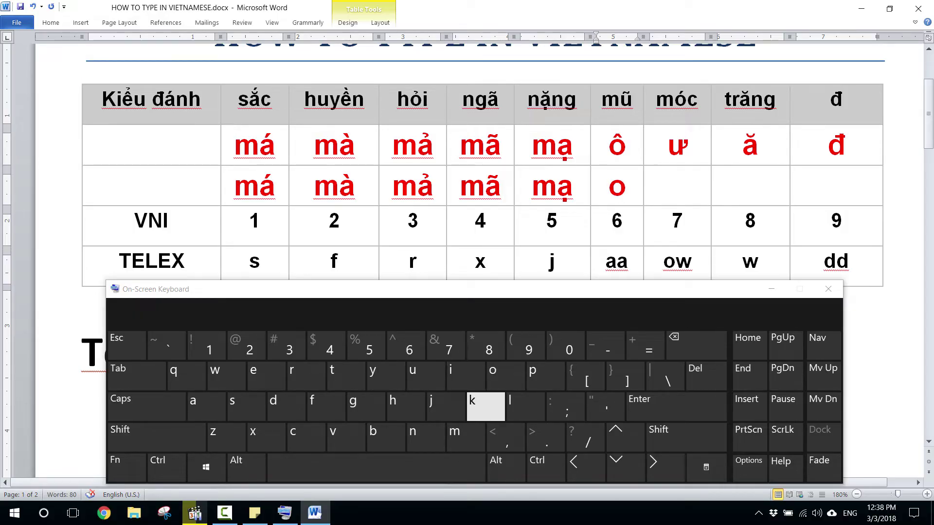
pyautogui.click(505, 376)
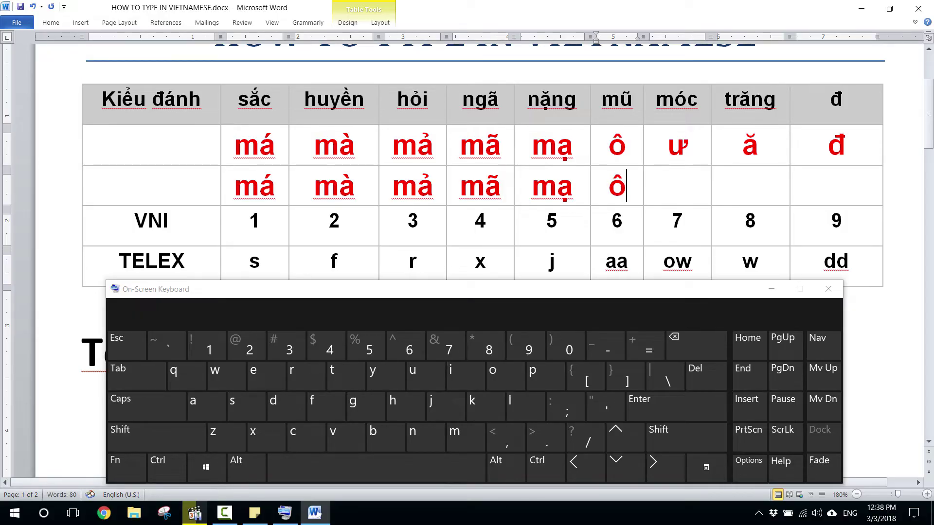
pyautogui.click(696, 346)
pyautogui.click(506, 376)
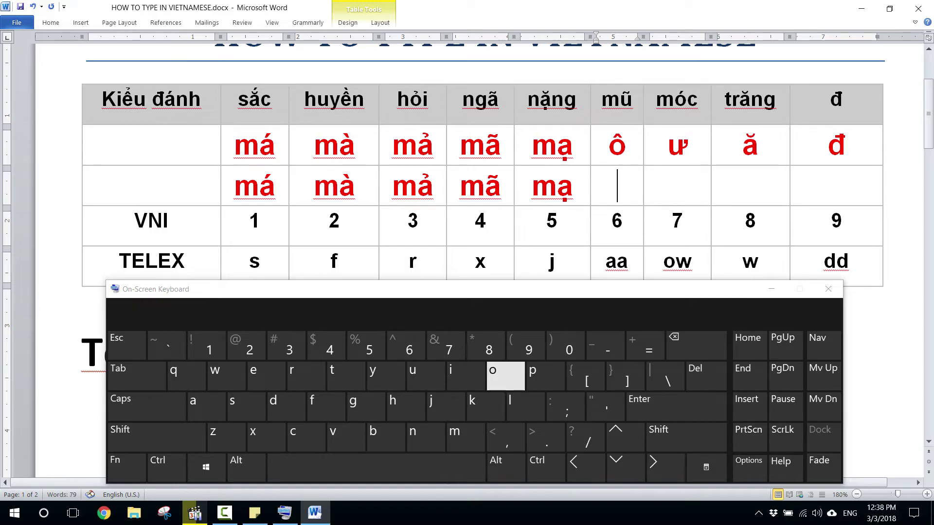
pyautogui.click(696, 346)
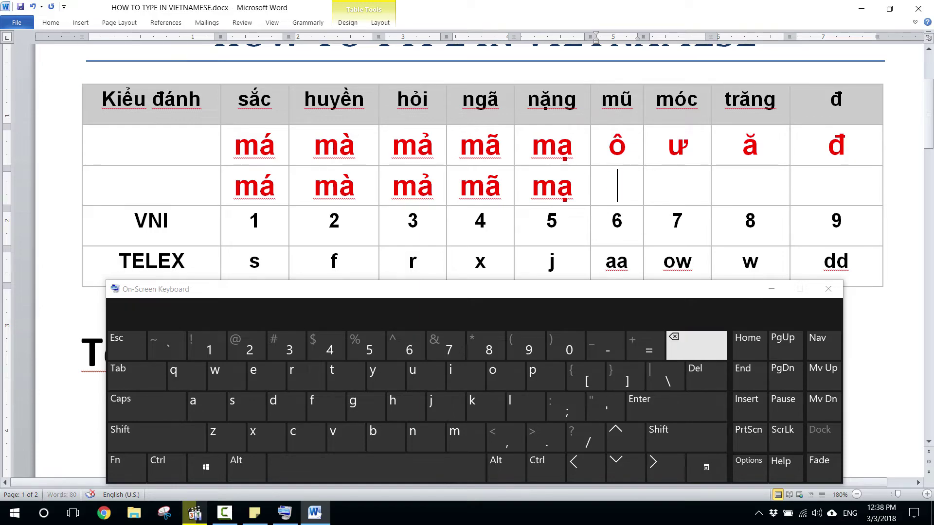
# Try â and ê one after the other under mũ using doubled Telex vowels, deleting each letter
pyautogui.click(206, 406)
pyautogui.click(206, 407)
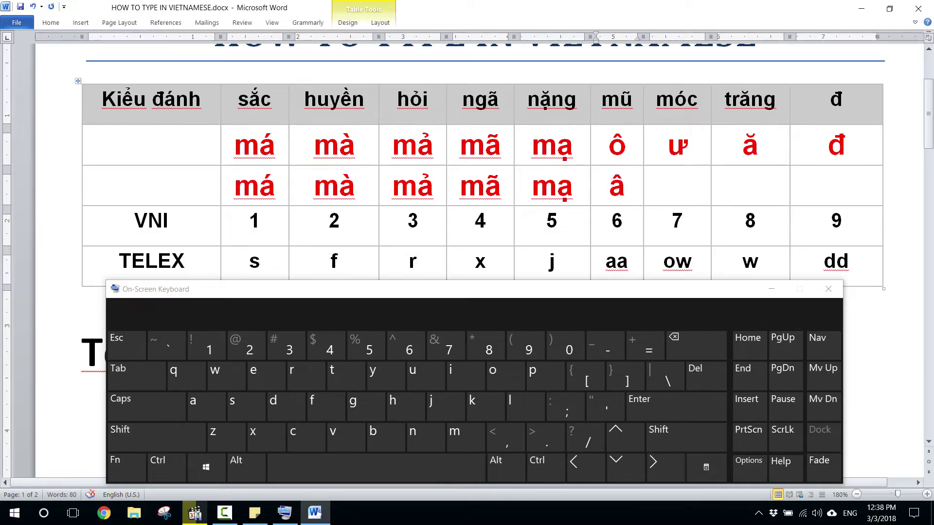
pyautogui.click(696, 346)
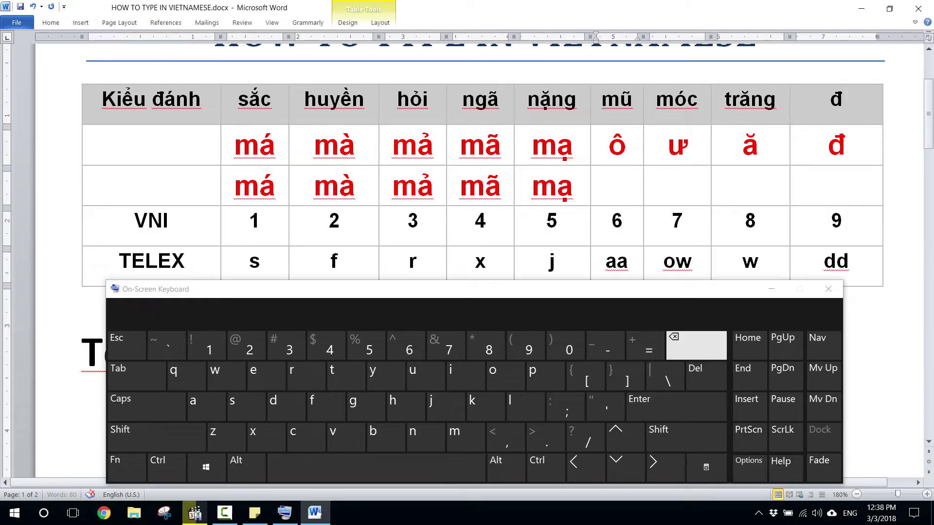
pyautogui.click(267, 376)
pyautogui.click(266, 375)
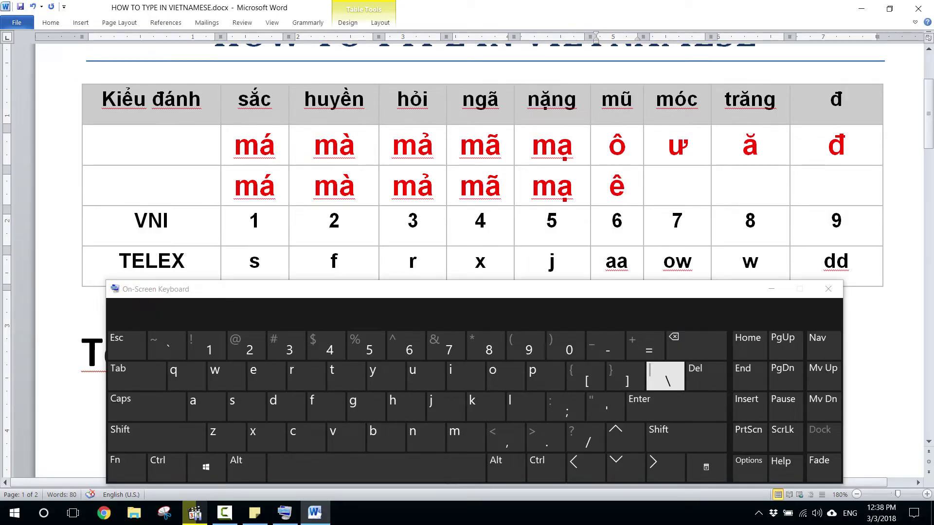
pyautogui.click(695, 346)
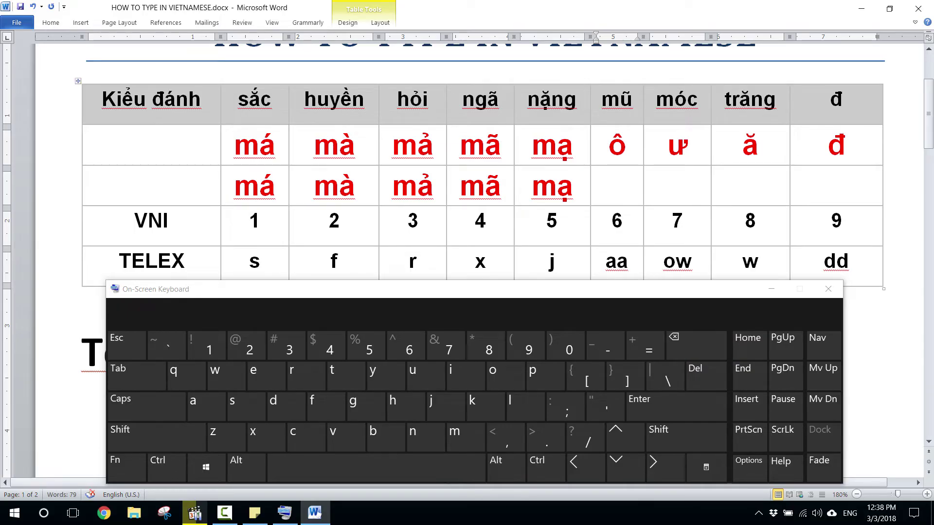
# Enter ơ and ư in the second practice row's cell under móc, using the Telex codes
pyautogui.click(677, 186)
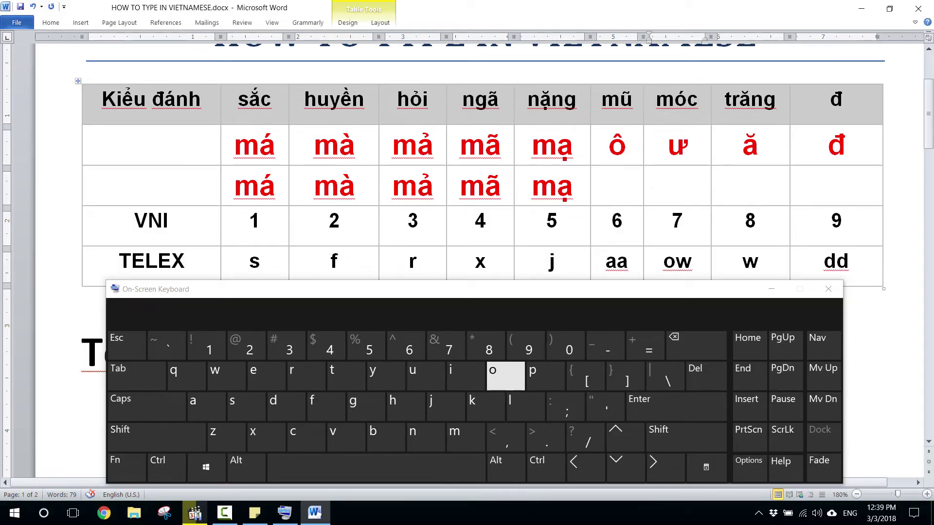
pyautogui.click(506, 376)
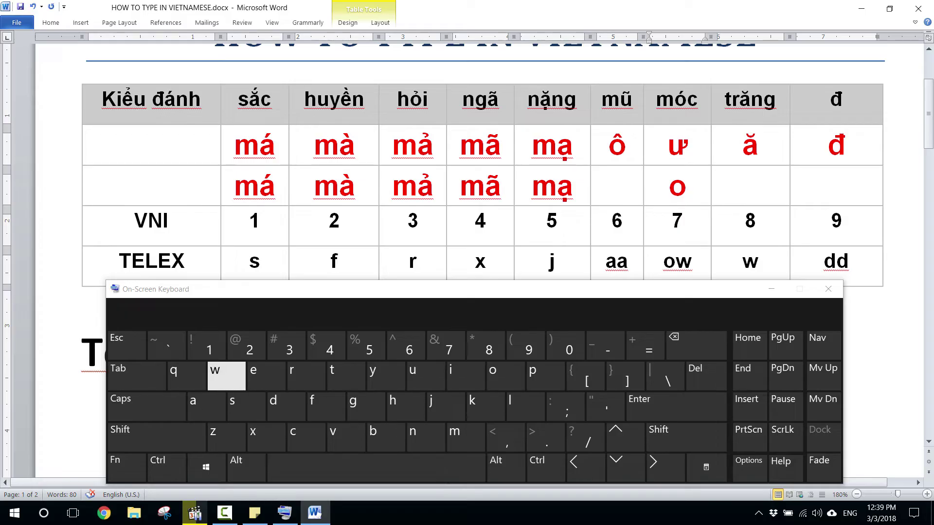
pyautogui.click(227, 375)
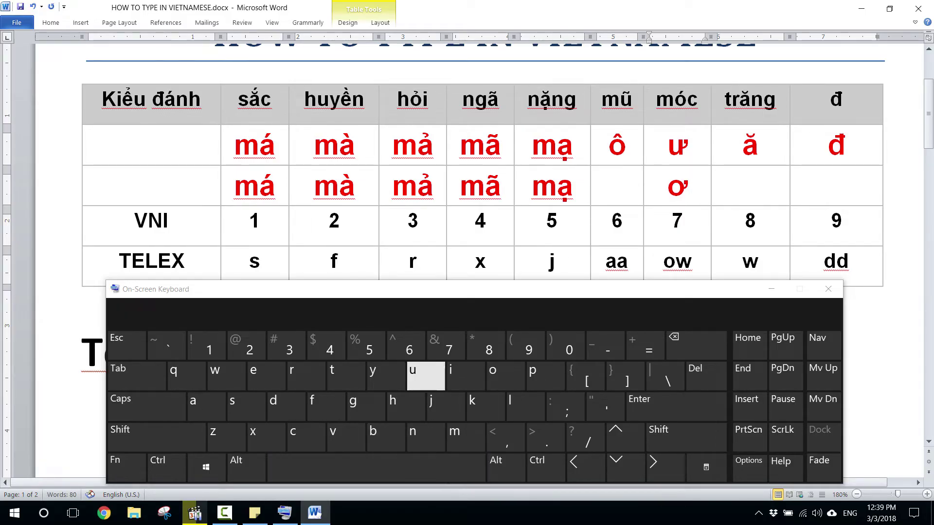
pyautogui.click(426, 377)
pyautogui.click(226, 376)
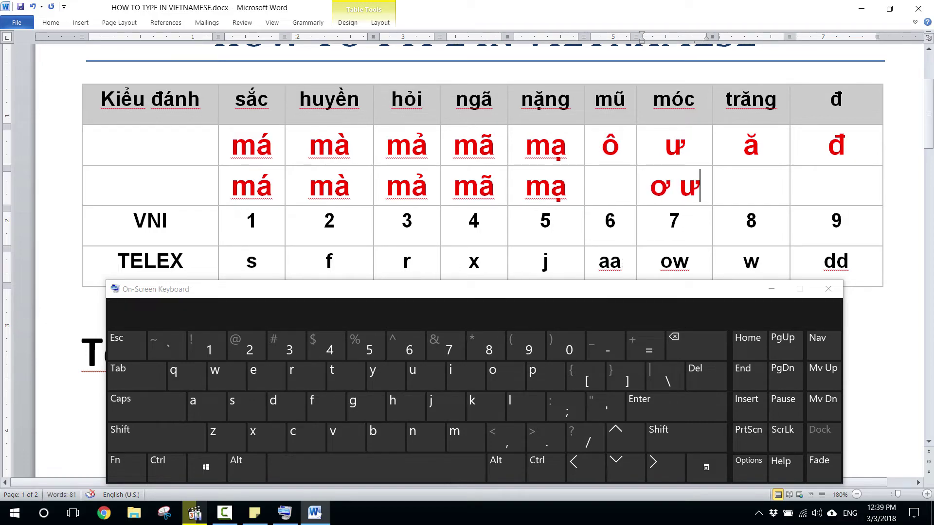
# Add ương after ơ ư under móc by spelling the plain word first and adding the Telex code at its end
pyautogui.click(374, 468)
pyautogui.click(426, 376)
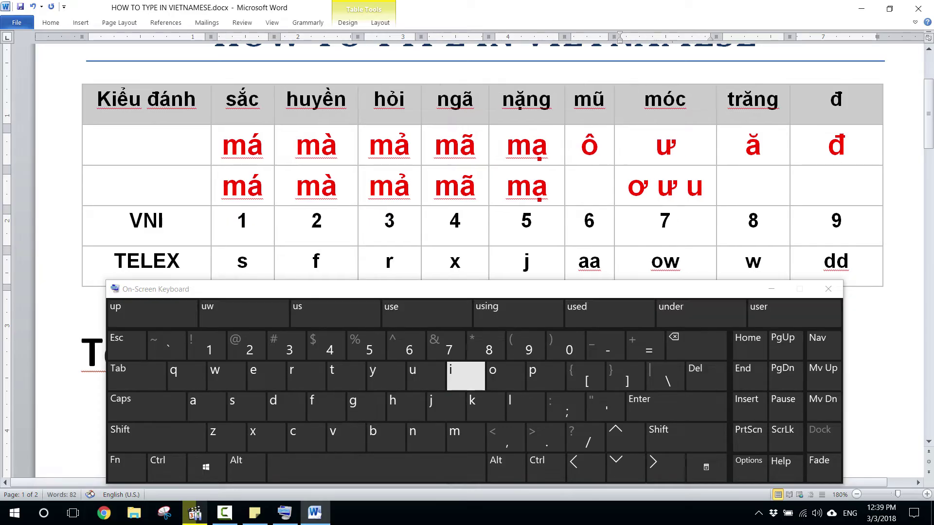
pyautogui.click(506, 377)
pyautogui.click(426, 438)
pyautogui.click(366, 407)
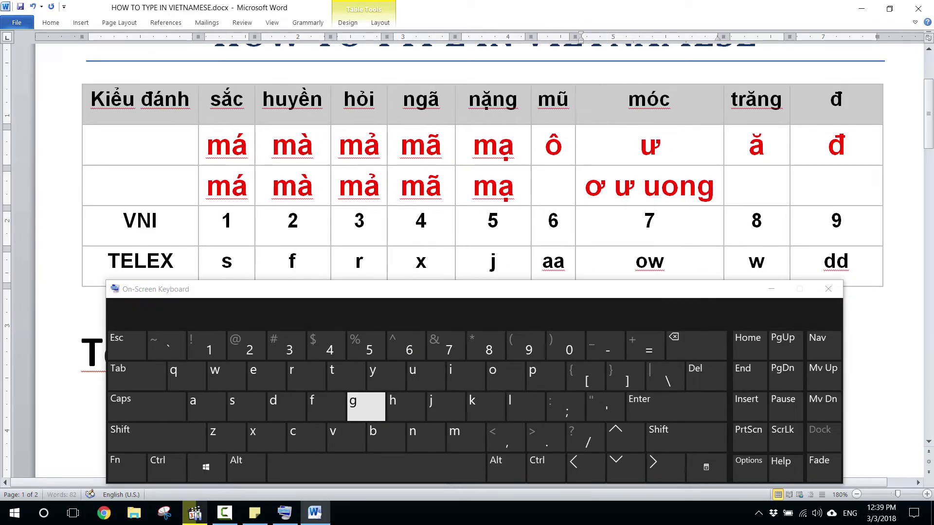
pyautogui.click(226, 375)
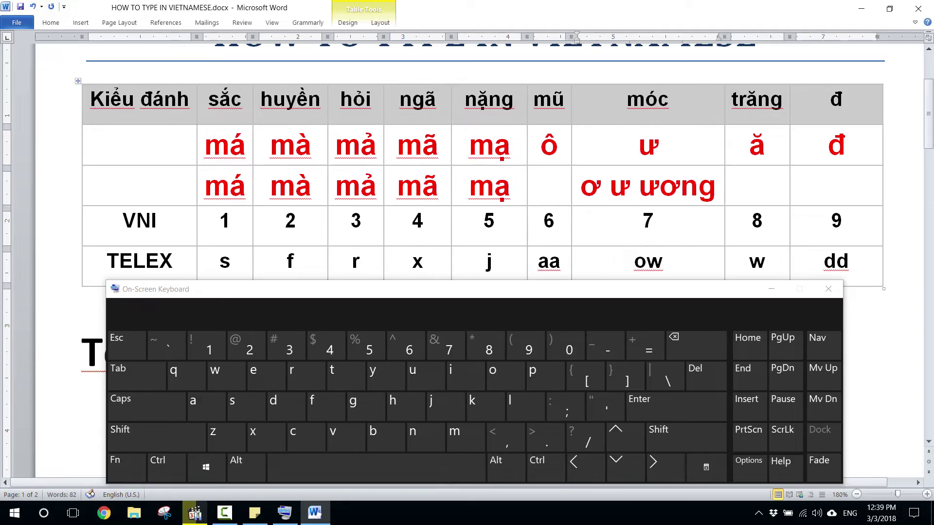
pyautogui.doubleClick(676, 187)
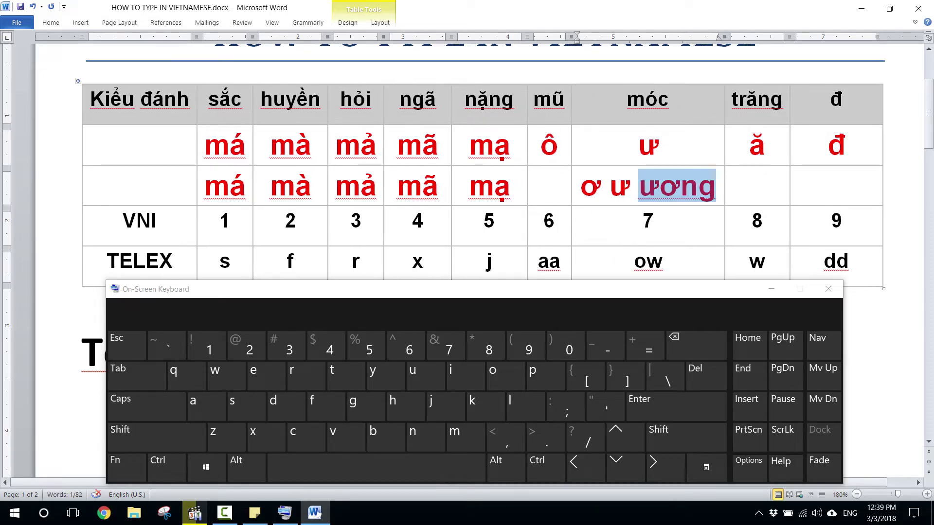
pyautogui.click(699, 186)
# Enter ă under trăng and đ under đ using the Telex codes, and select the second practice row's entries
pyautogui.click(757, 186)
pyautogui.click(206, 406)
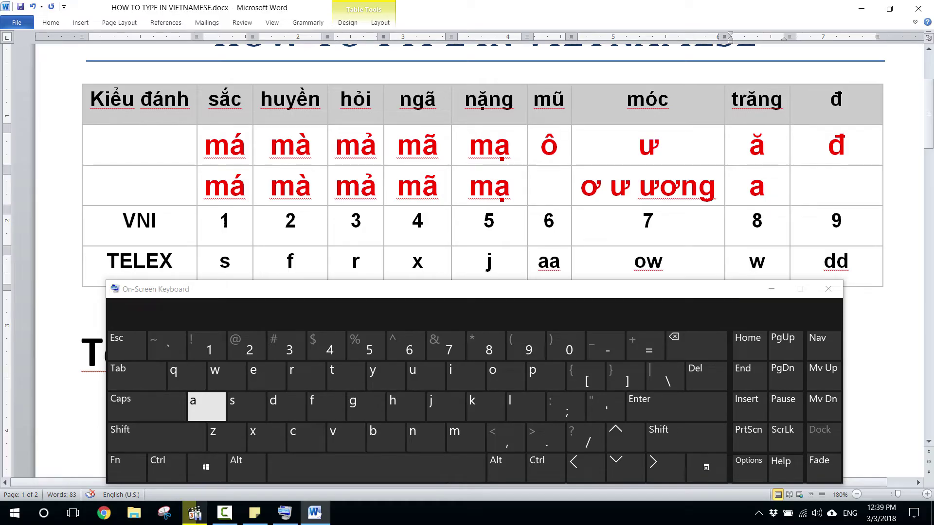
pyautogui.click(226, 376)
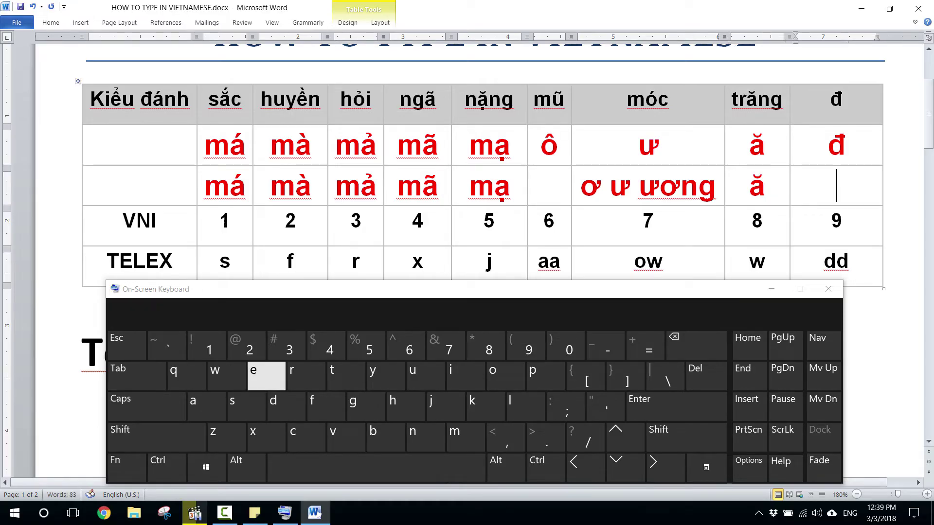
pyautogui.write('đ')
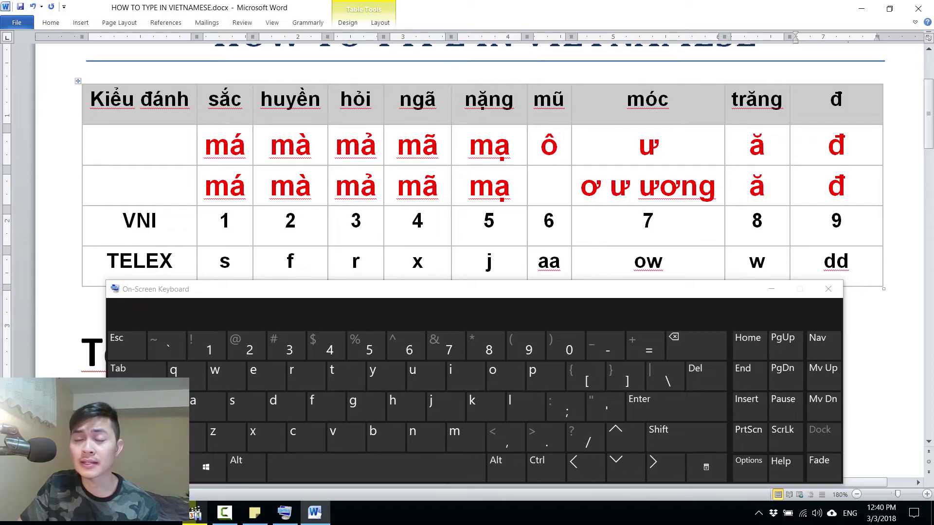
pyautogui.moveTo(847, 186); pyautogui.dragTo(224, 186)
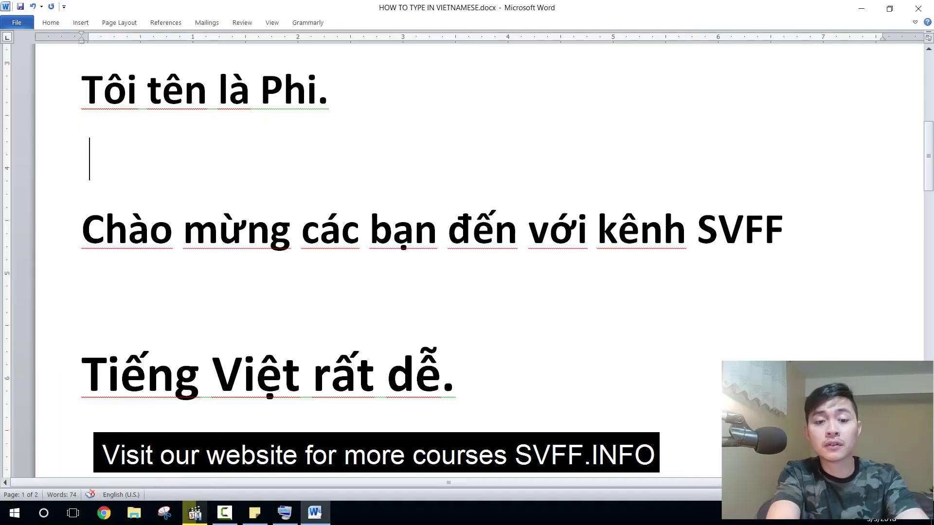
# Write the VNI key spelling "Toi6 ten6 la2" with the speaker's first name and a period on the line below the first example sentence
pyautogui.write('Toi')
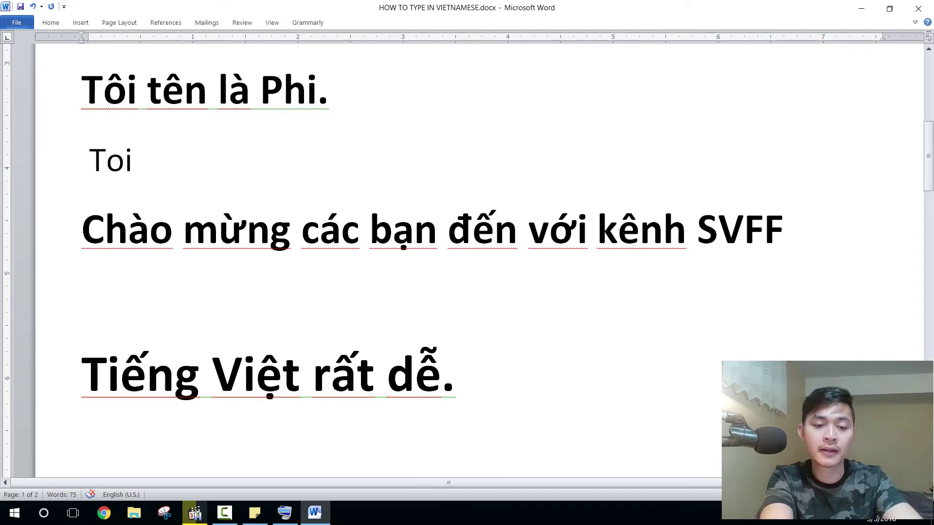
pyautogui.write('6')
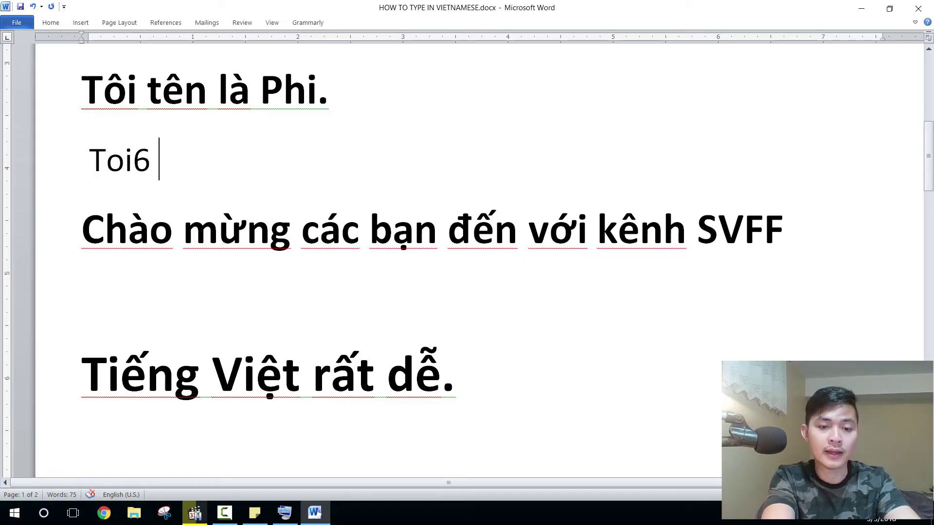
pyautogui.write(' ten')
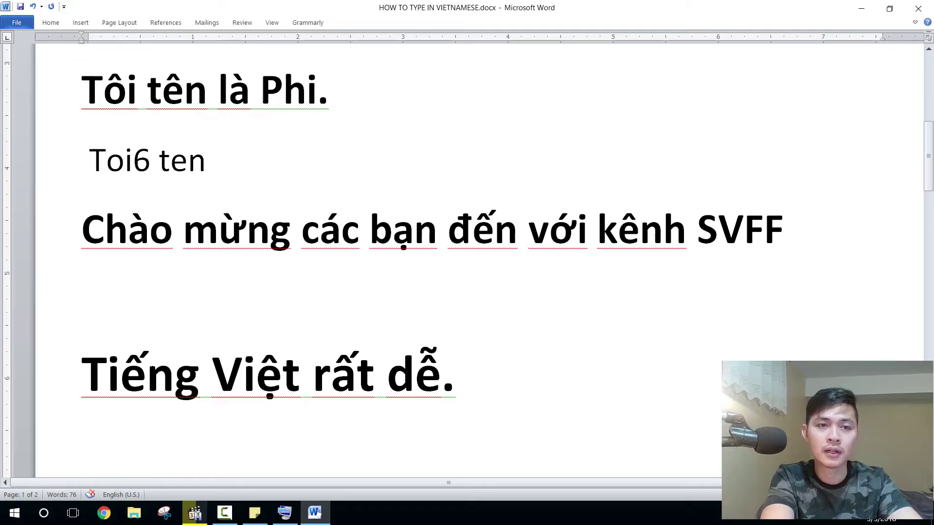
pyautogui.write('6')
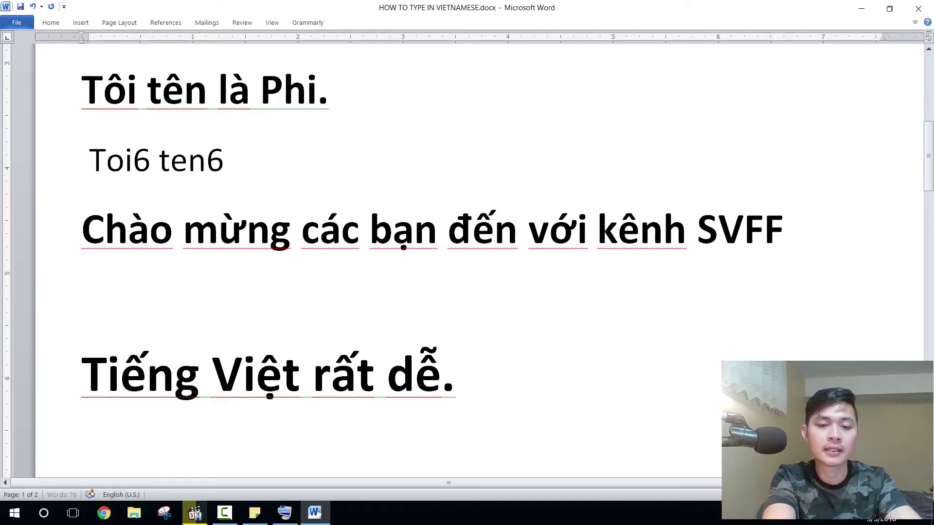
pyautogui.write(' la')
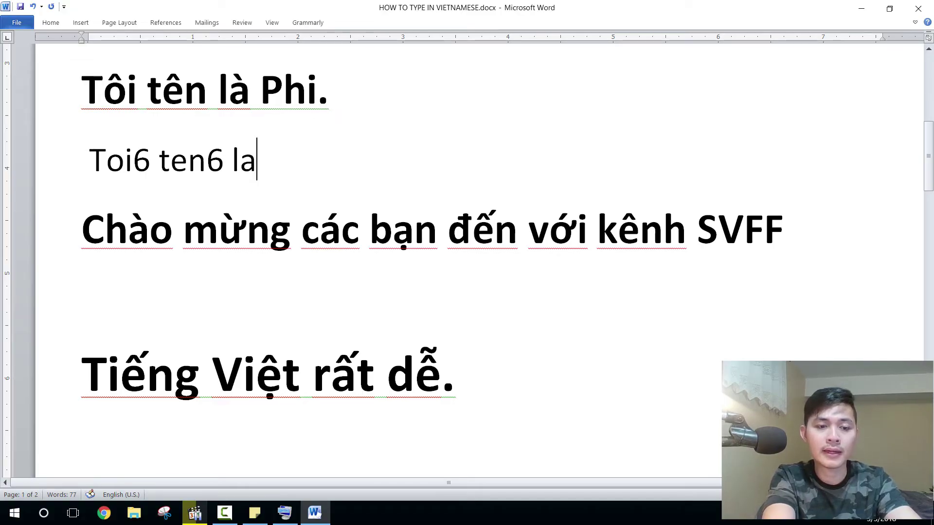
pyautogui.write('2 ')
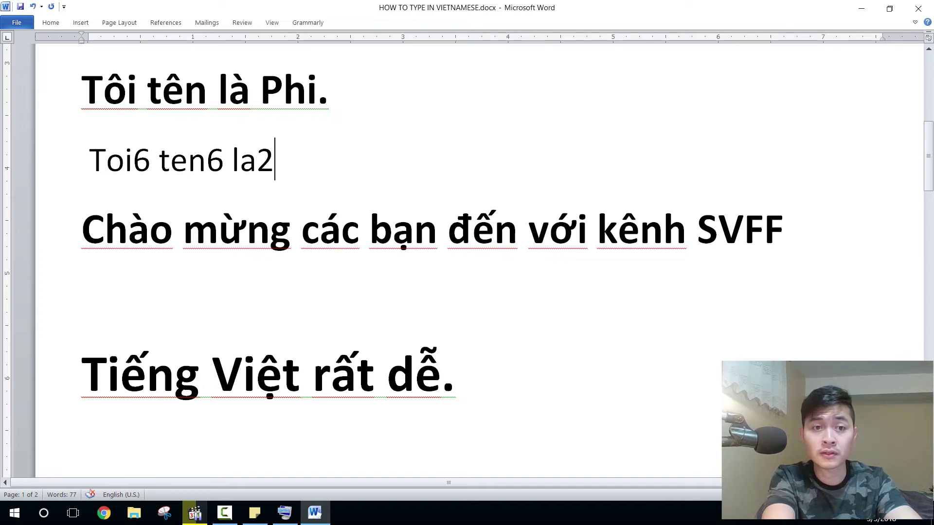
pyautogui.write('Phi')
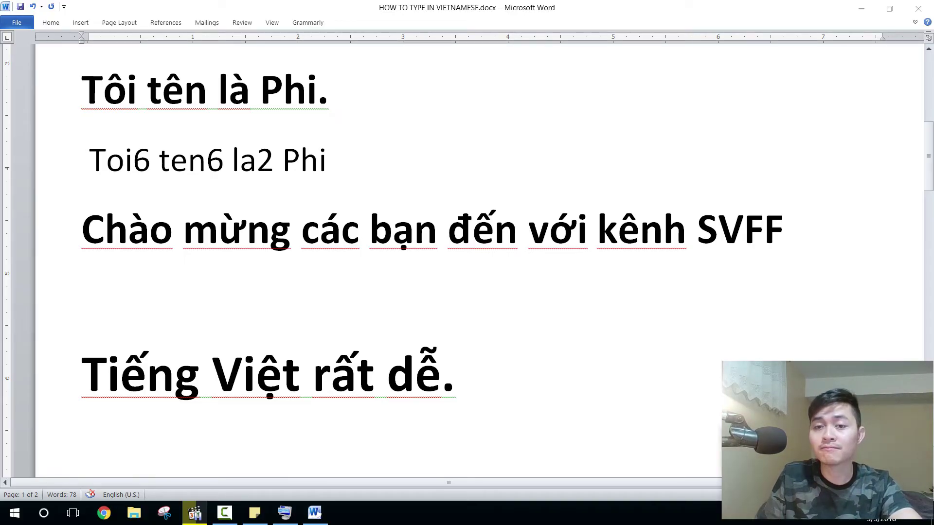
pyautogui.click(327, 161)
pyautogui.tripleClick(339, 90)
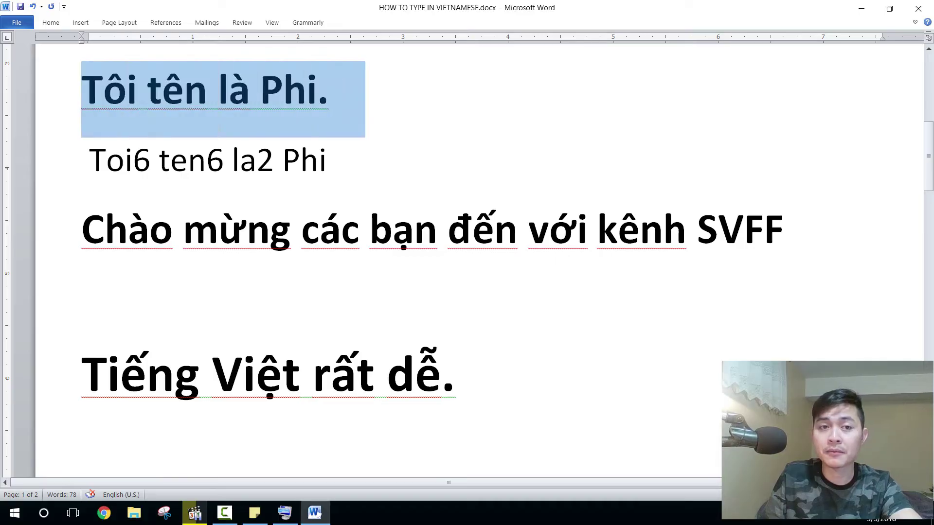
pyautogui.click(327, 160)
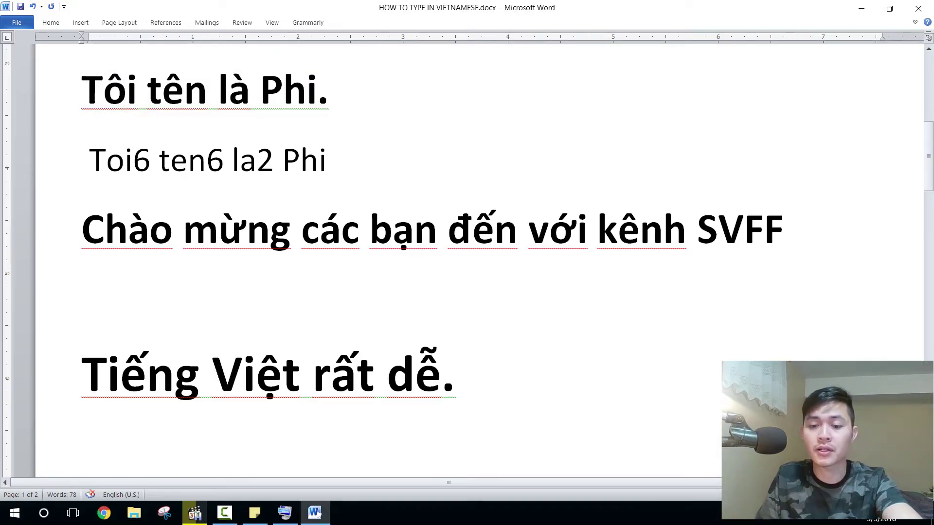
pyautogui.write('.')
# Write the VNI key spelling "Chao2 mung72" on the line below the second example sentence, "Chào mừng các bạn đến với kênh SVFF"
pyautogui.click(89, 299)
pyautogui.write('Chao2')
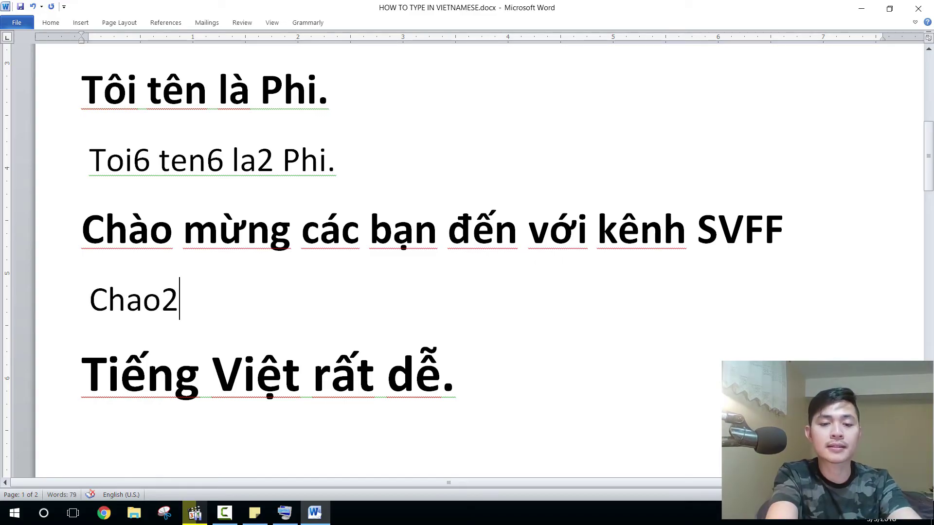
pyautogui.press('BackSpace')
pyautogui.press('BackSpace')
pyautogui.press('BackSpace')
pyautogui.press('BackSpace')
pyautogui.press('BackSpace')
pyautogui.write('Choa')
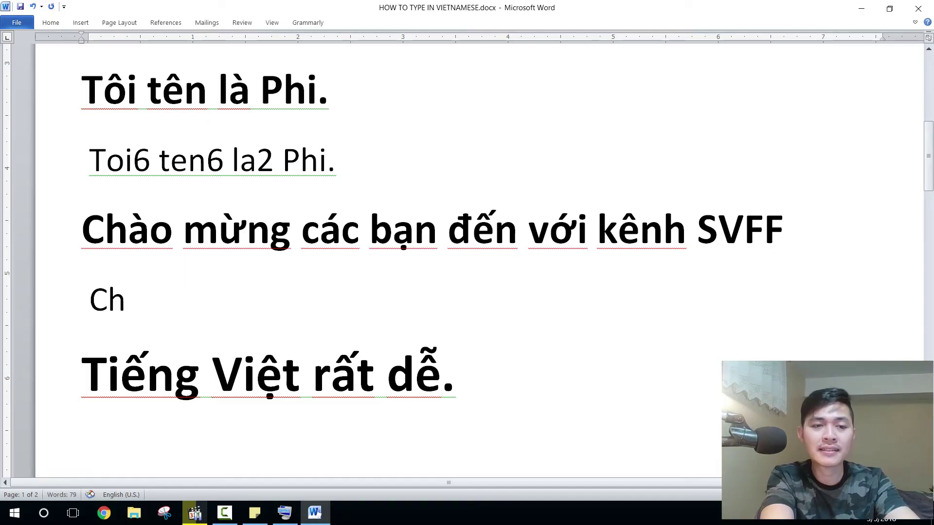
pyautogui.press('BackSpace')
pyautogui.press('BackSpace')
pyautogui.write('ao')
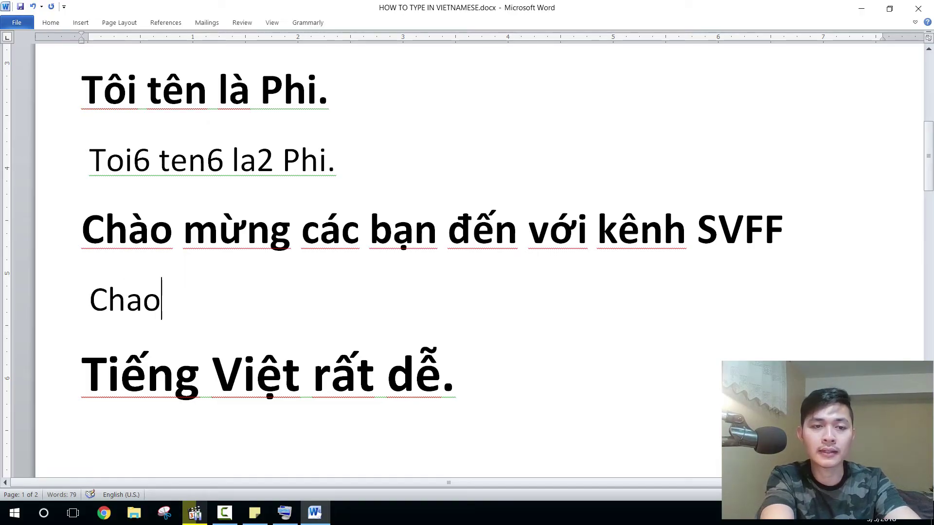
pyautogui.write('2 mung72')
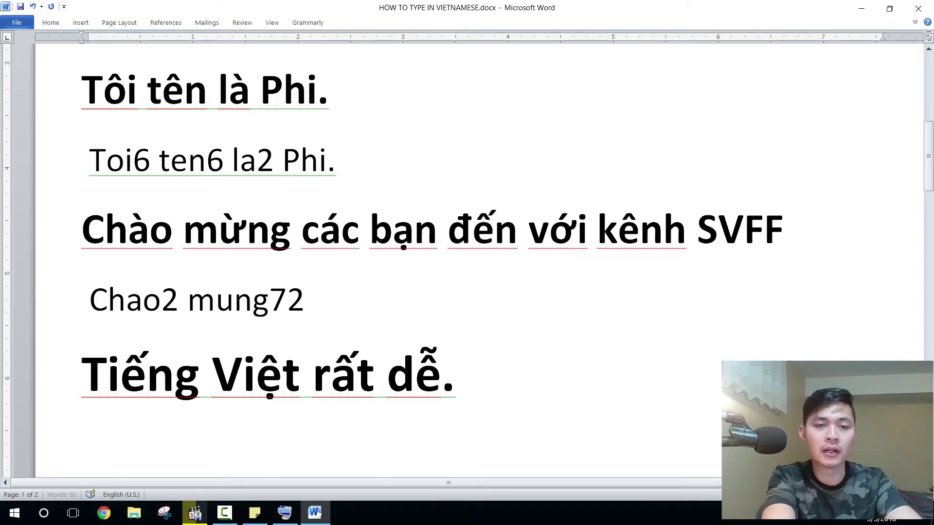
# Complete the second sentence's VNI key spelling with "cac1 ban5 d9en61 voi71 kenh6 SVFF"
pyautogui.write(' cac1 bac')
pyautogui.press('BackSpace')
pyautogui.write('n5')
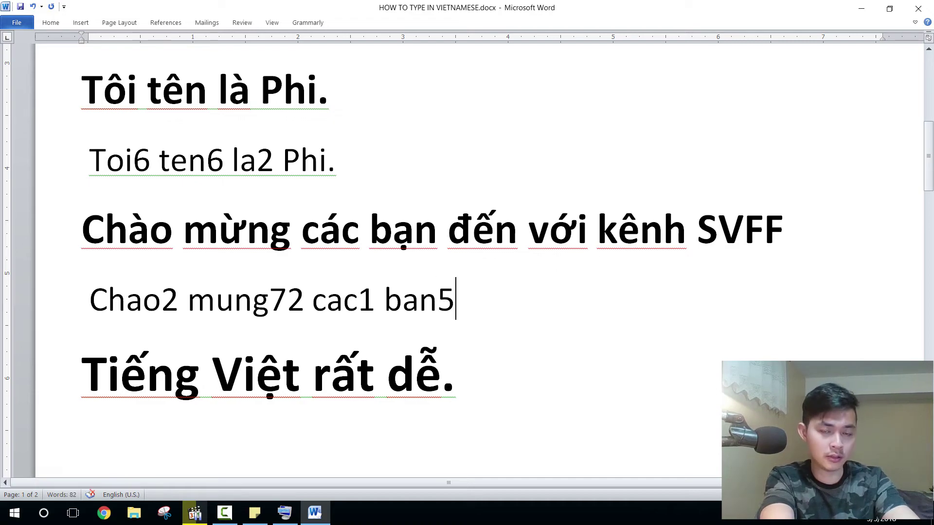
pyautogui.write(' d9en61')
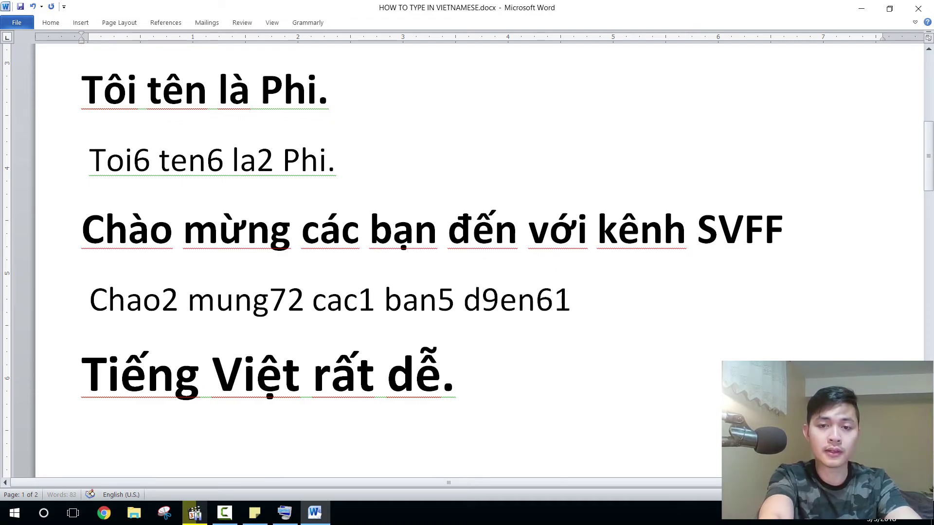
pyautogui.write(' voi71 k')
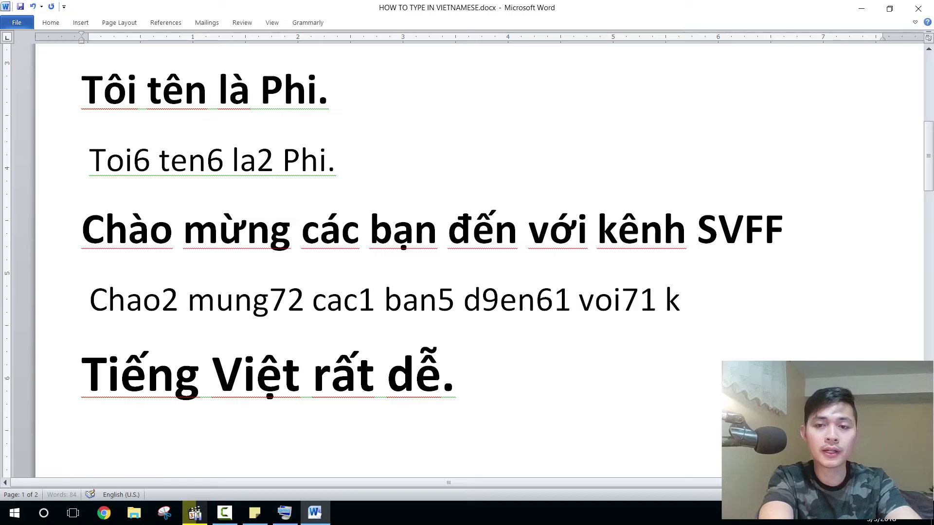
pyautogui.write('enh6 SVFF')
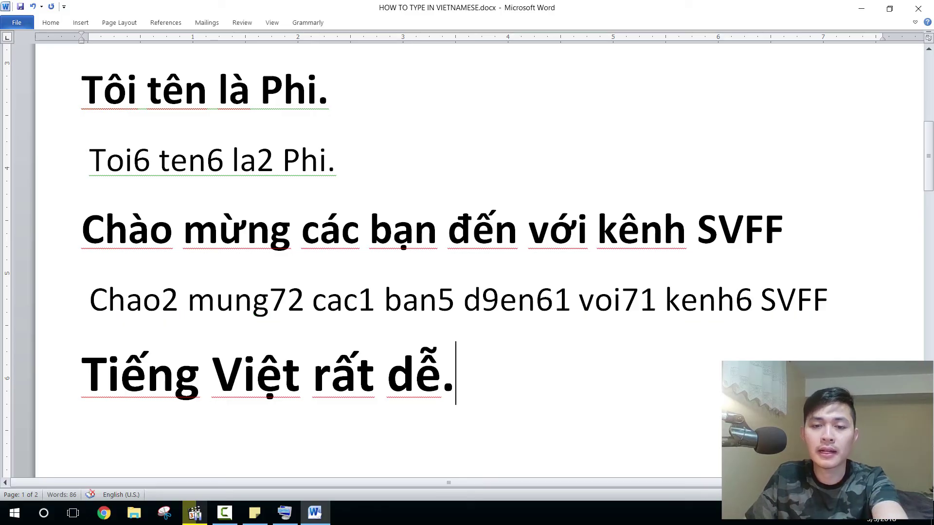
# Write the Telex key spelling "Tieengs Vieetj raats deex." on a new line below "Tiếng Việt rất dễ."
pyautogui.press('Return')
pyautogui.scroll(-2, 467, 243)
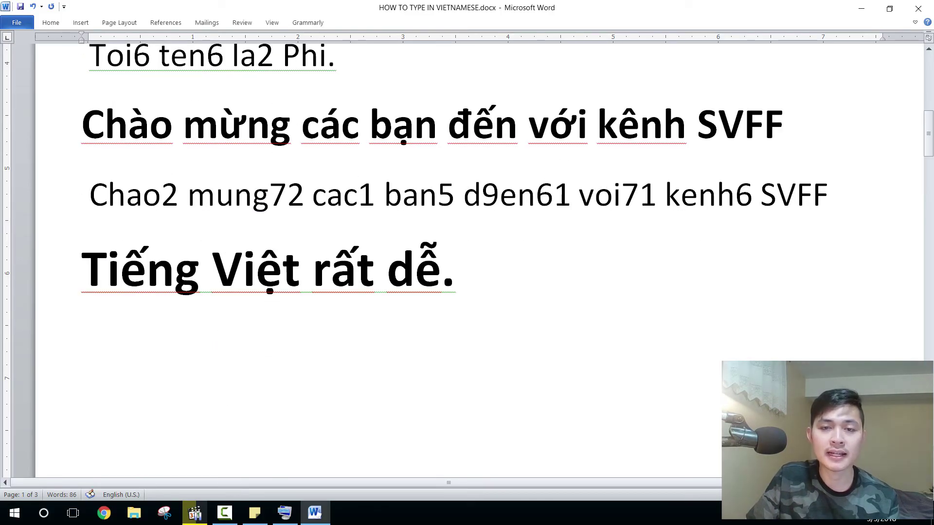
pyautogui.write('Tie')
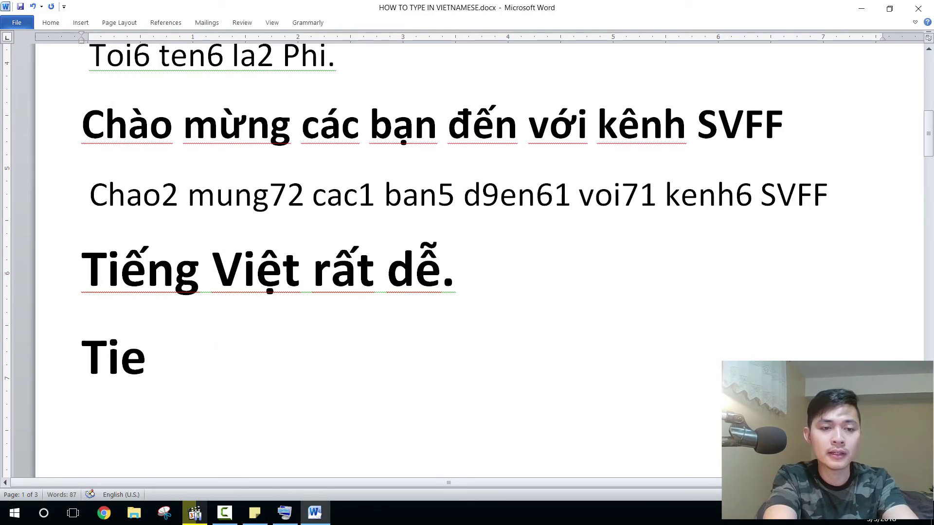
pyautogui.write('eng')
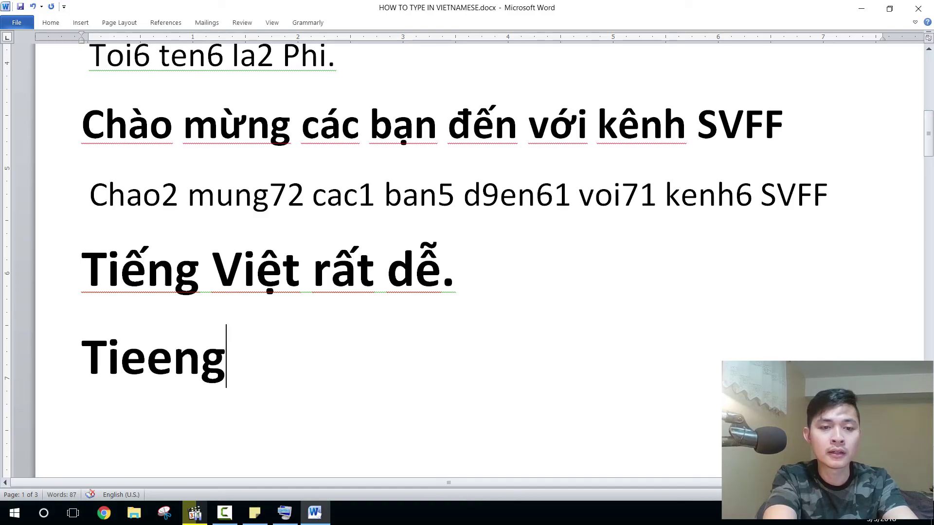
pyautogui.write('s Viee')
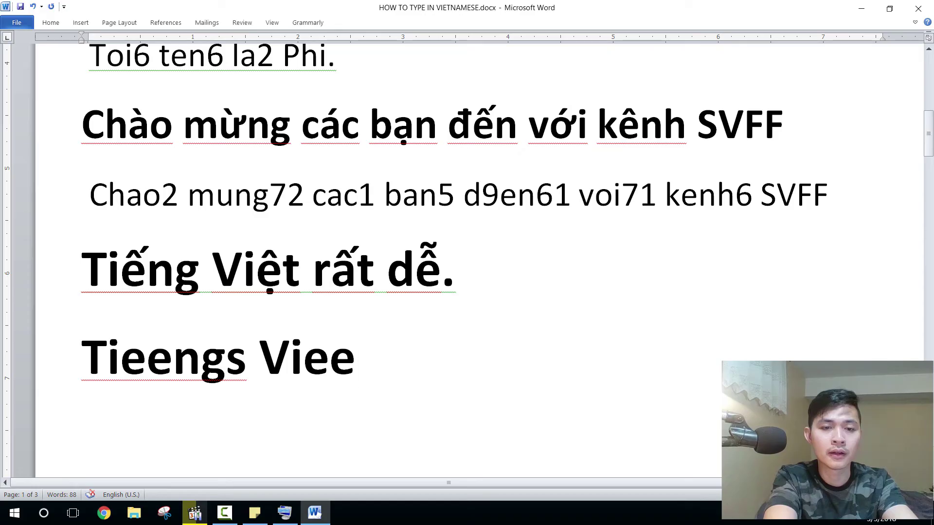
pyautogui.write('t')
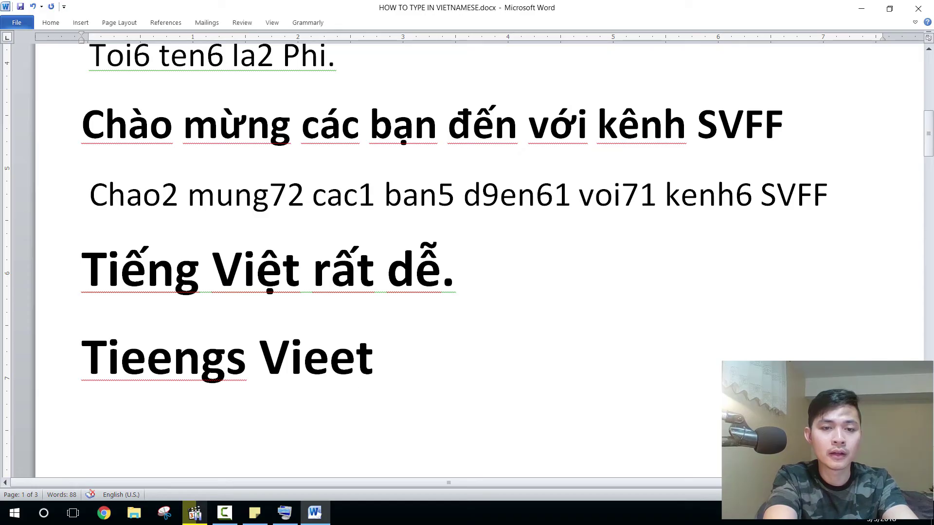
pyautogui.write('j')
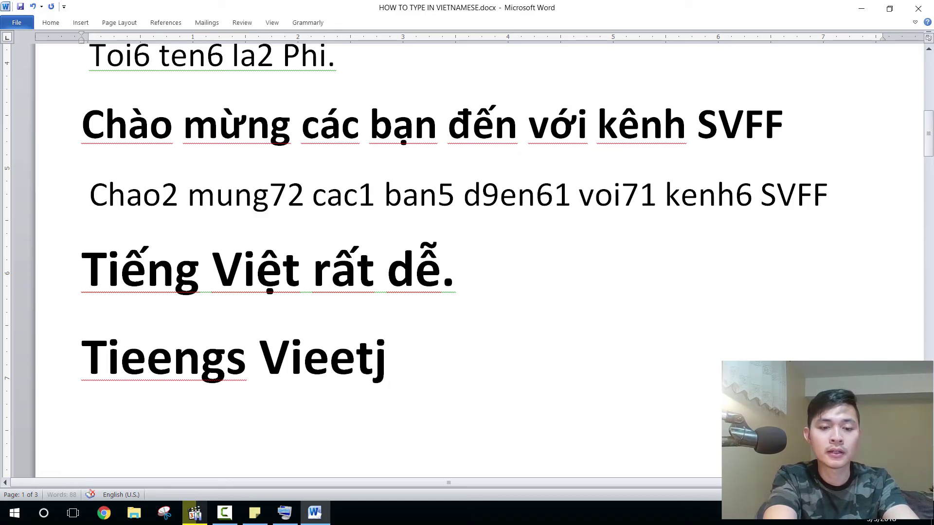
pyautogui.write(' raats')
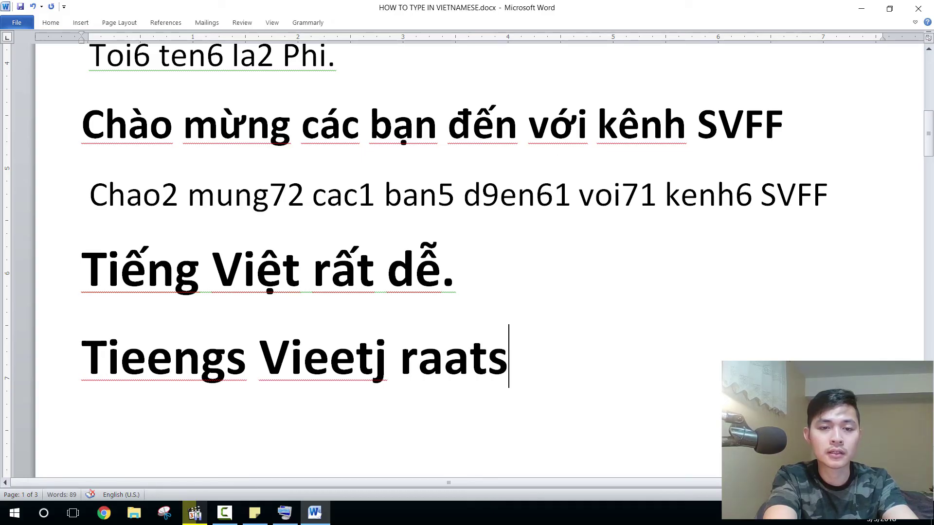
pyautogui.write(' dee')
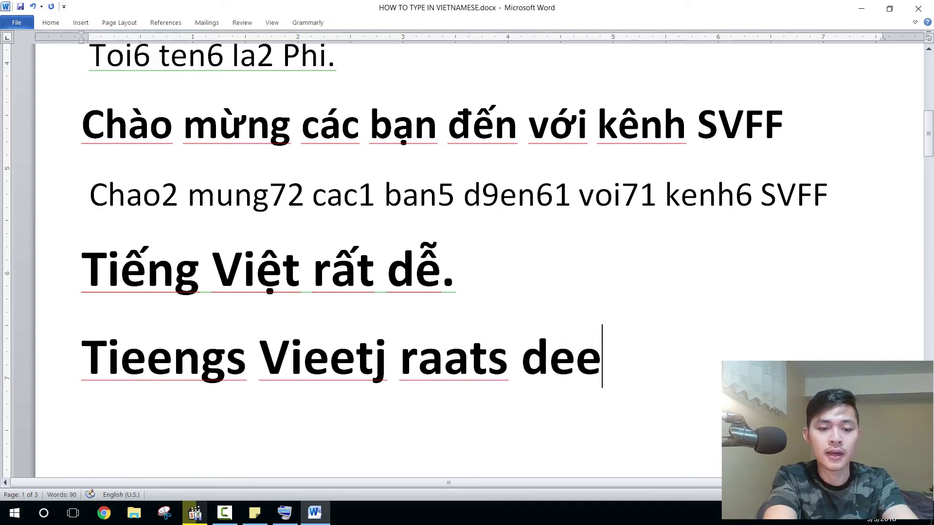
pyautogui.write('x.')
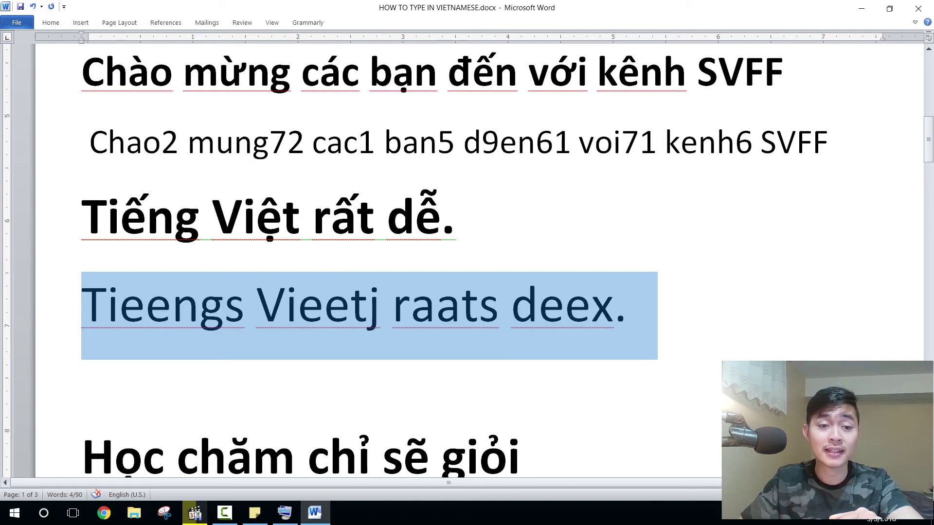
# Remove the empty line above "Học chăm chỉ sẽ giỏi" and write its Telex key spelling "Hocj chamw chir sex gioir" on a new line below it
pyautogui.click(98, 382)
pyautogui.press('Delete')
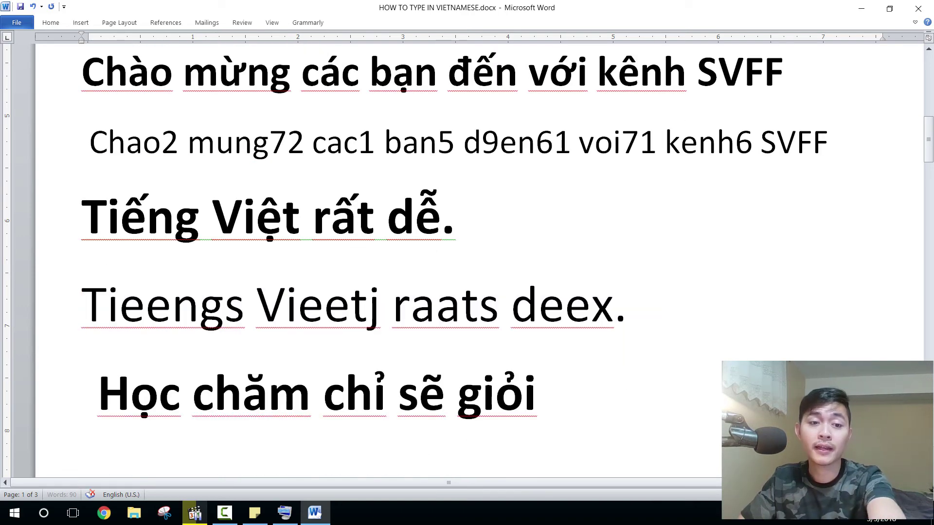
pyautogui.click(536, 392)
pyautogui.scroll(-2, 467, 243)
pyautogui.press('Return')
pyautogui.write('H')
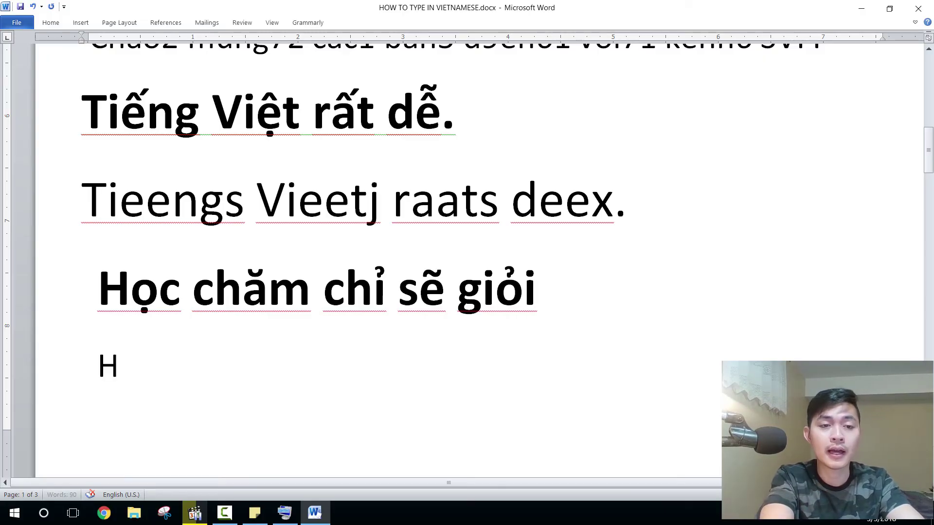
pyautogui.write('ocj chamw chi')
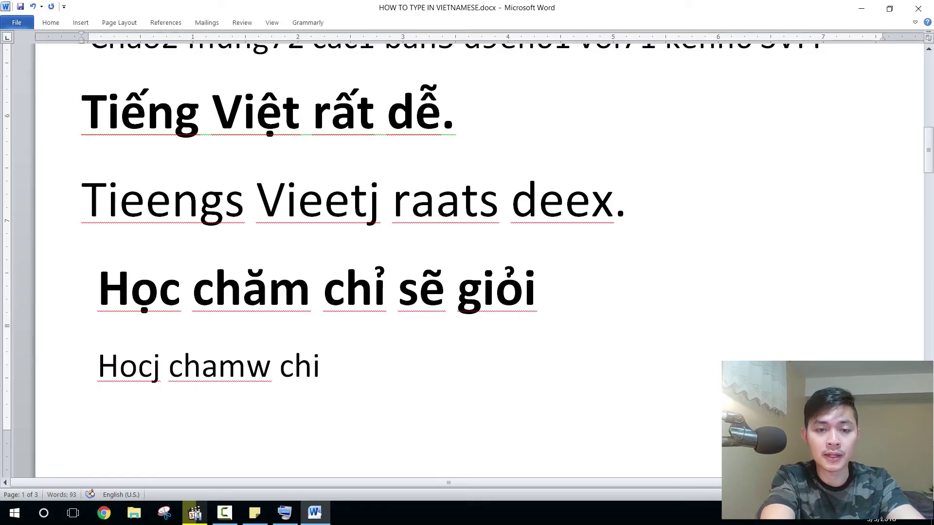
pyautogui.write('r s')
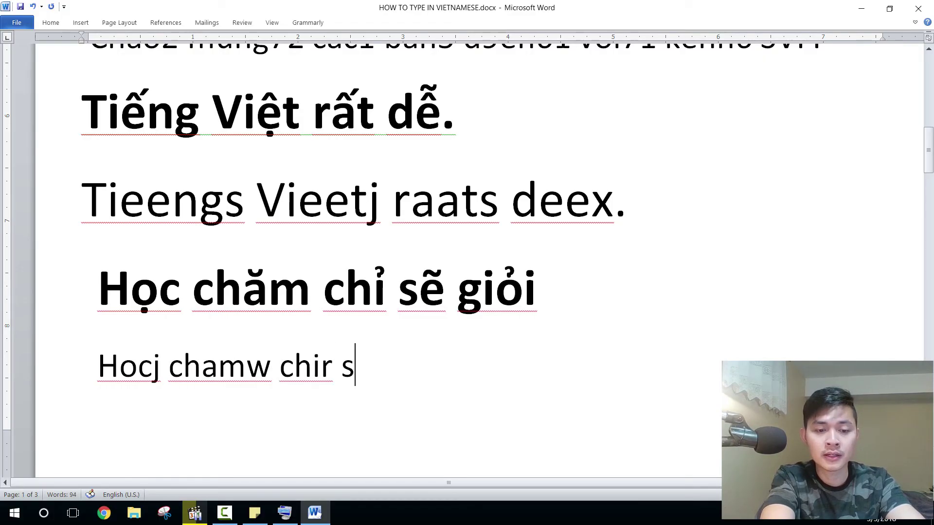
pyautogui.write('ex')
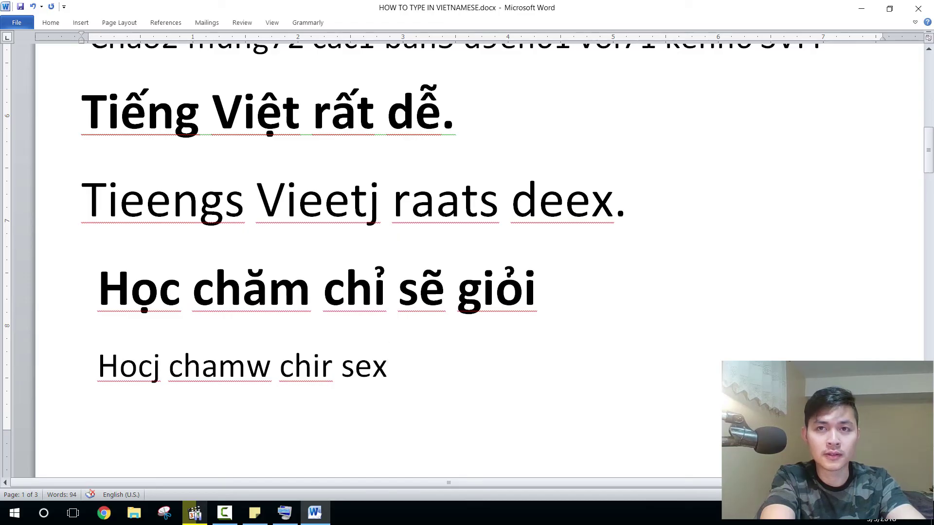
pyautogui.write(' gioi')
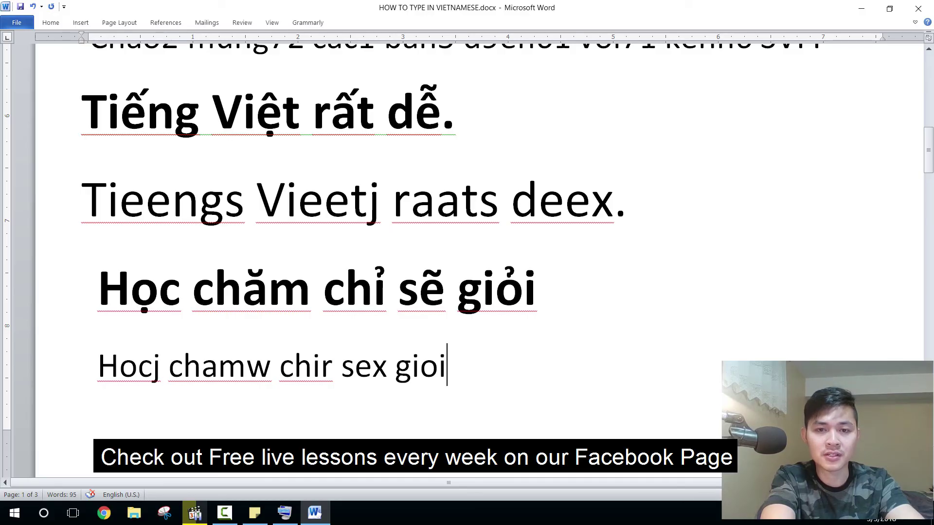
pyautogui.write('r')
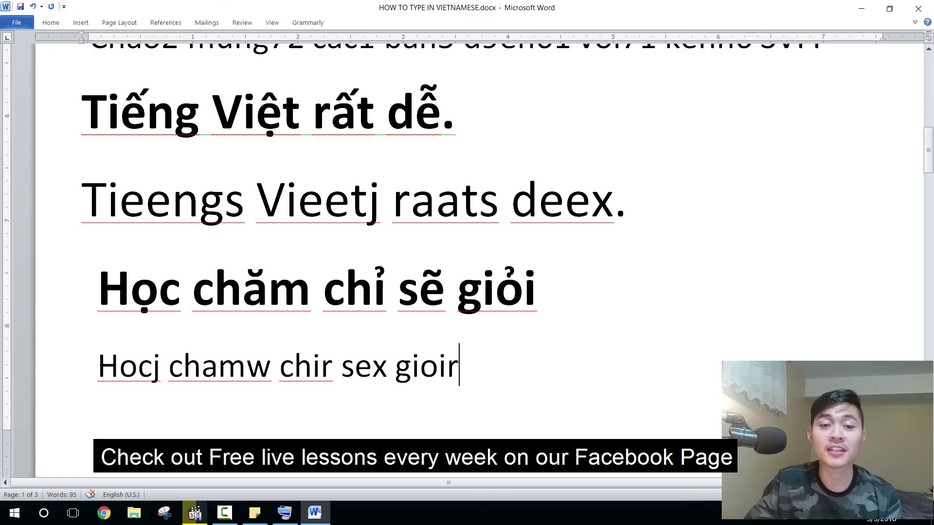
# Highlight the word "sex" in the last Telex spelling, and the VNI and TELEX row labels in the code table
pyautogui.doubleClick(355, 365)
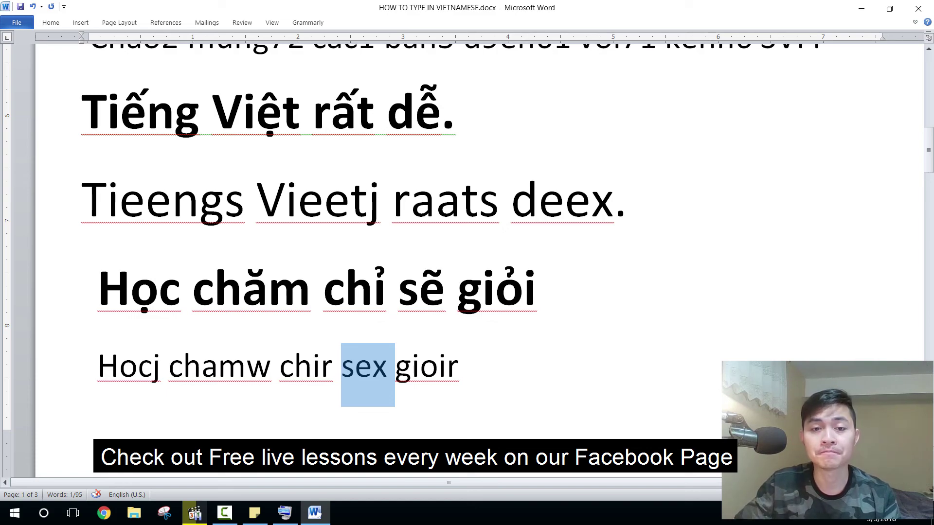
pyautogui.click(459, 366)
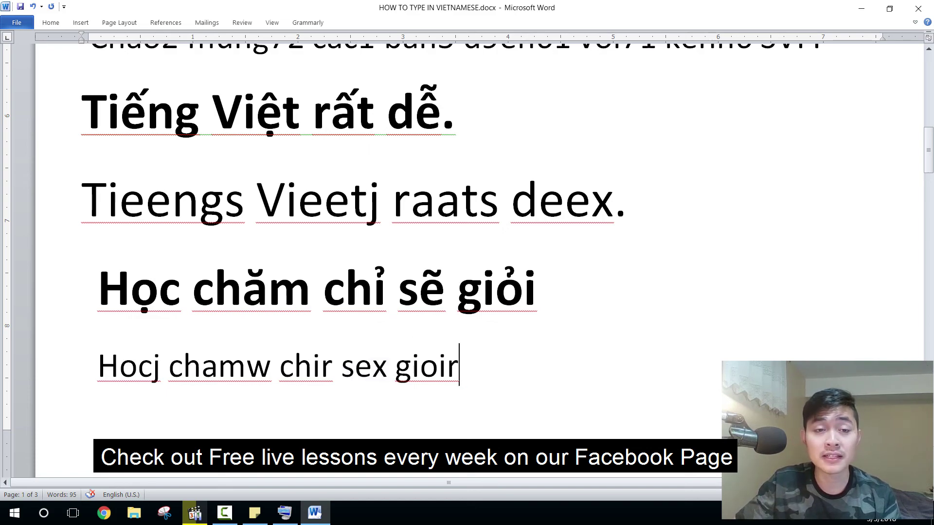
pyautogui.scroll(8, 467, 258)
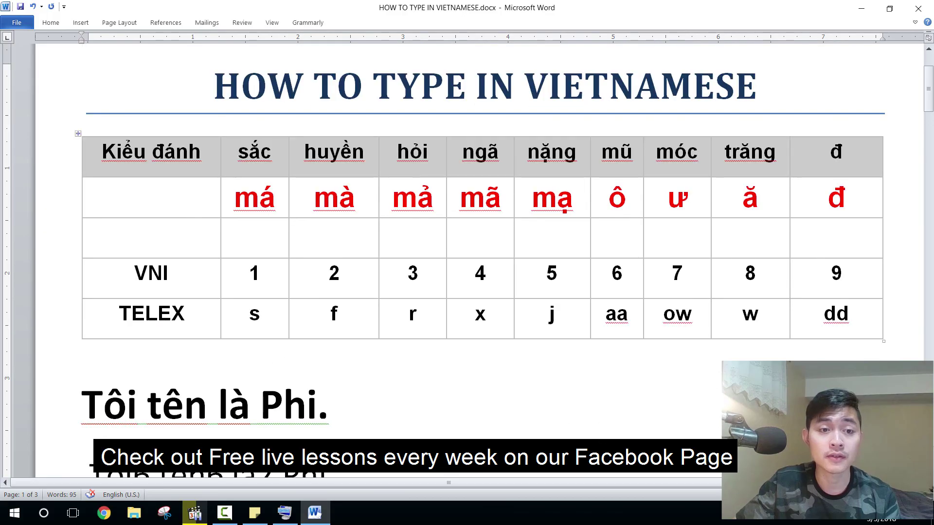
pyautogui.moveTo(134, 273); pyautogui.dragTo(171, 314)
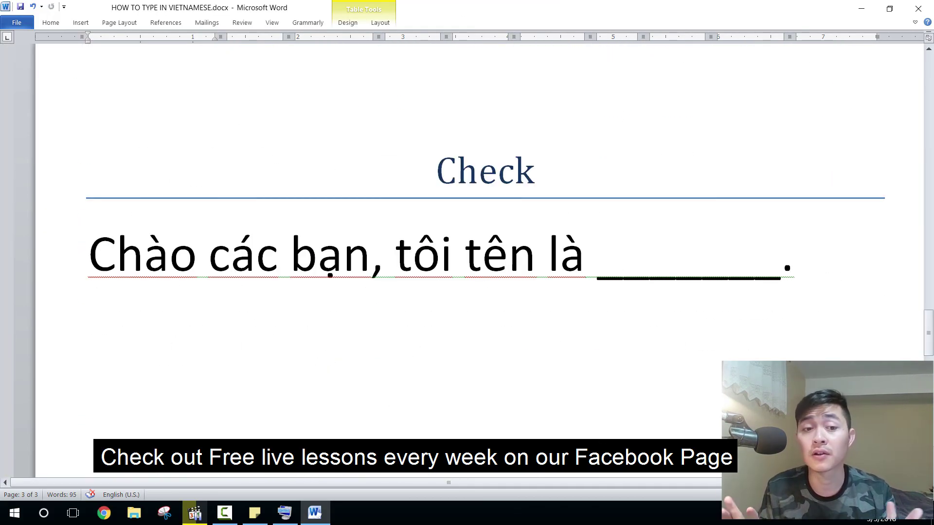
# Highlight "Chào các bạn, tôi tên là" in the fill-in sentence under Check, and "tôi tên là" on its own
pyautogui.moveTo(89, 258); pyautogui.dragTo(596, 258)
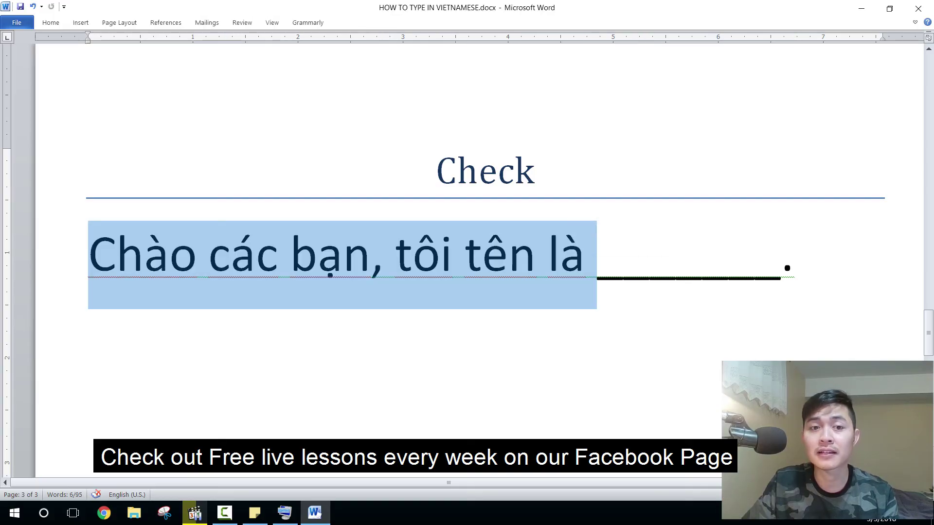
pyautogui.moveTo(395, 252); pyautogui.dragTo(597, 253)
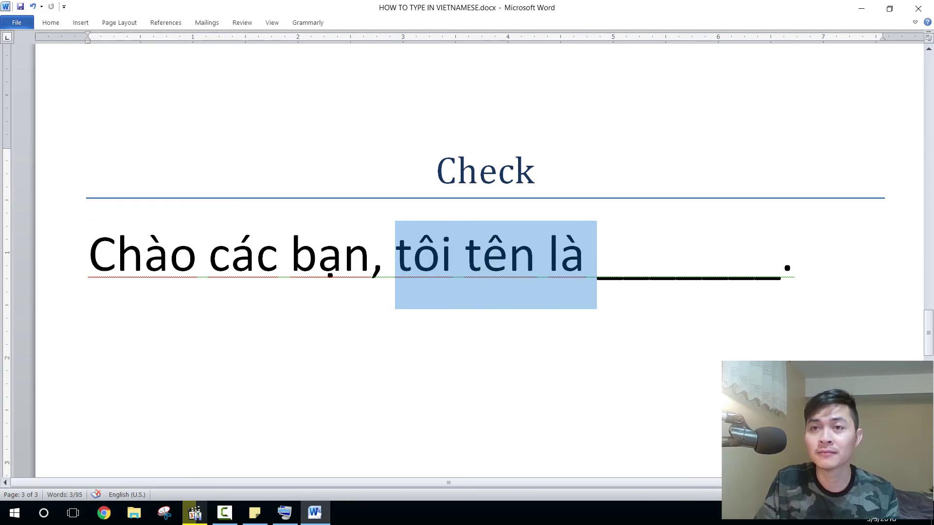